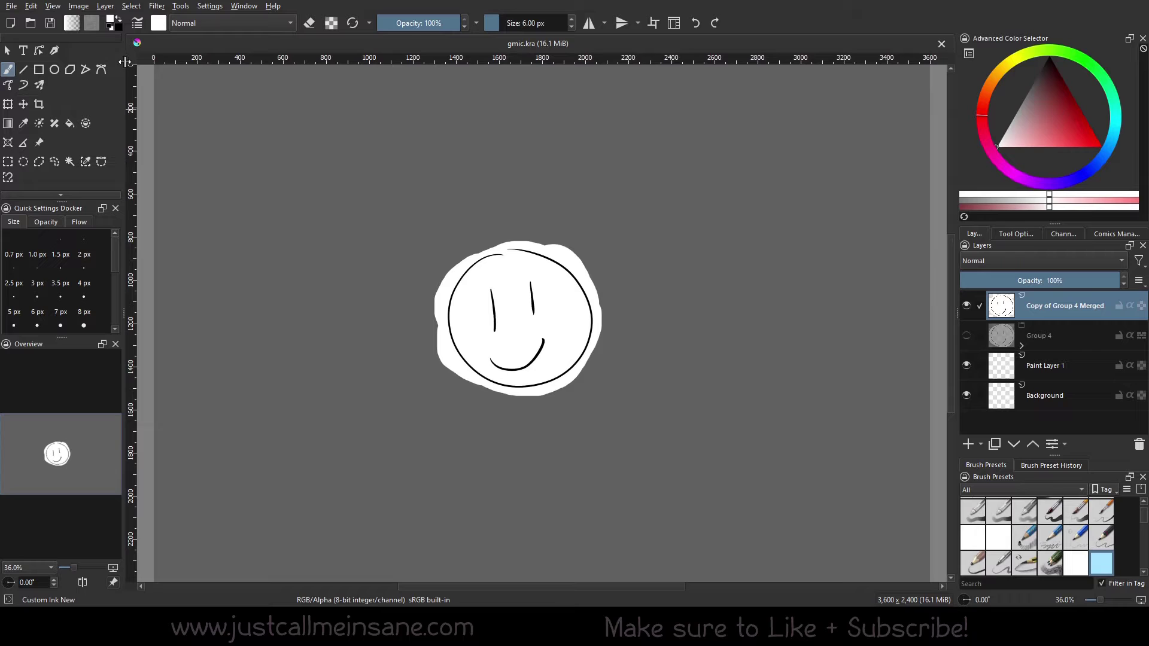
Launch G'MIC-Qt from the Filter menu, then expand and collapse the Arrays & Tiles category.
click(161, 8)
click(215, 173)
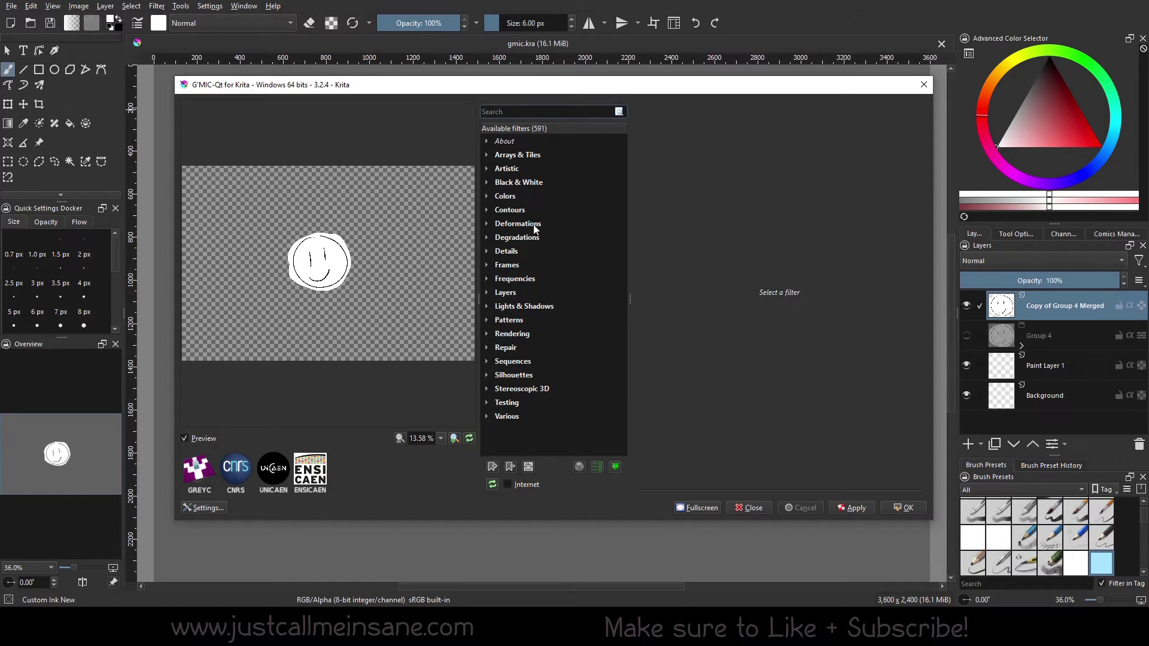
click(487, 155)
click(487, 155)
Open the G'MIC-Qt settings and toggle Show institution logos off and back on.
click(196, 512)
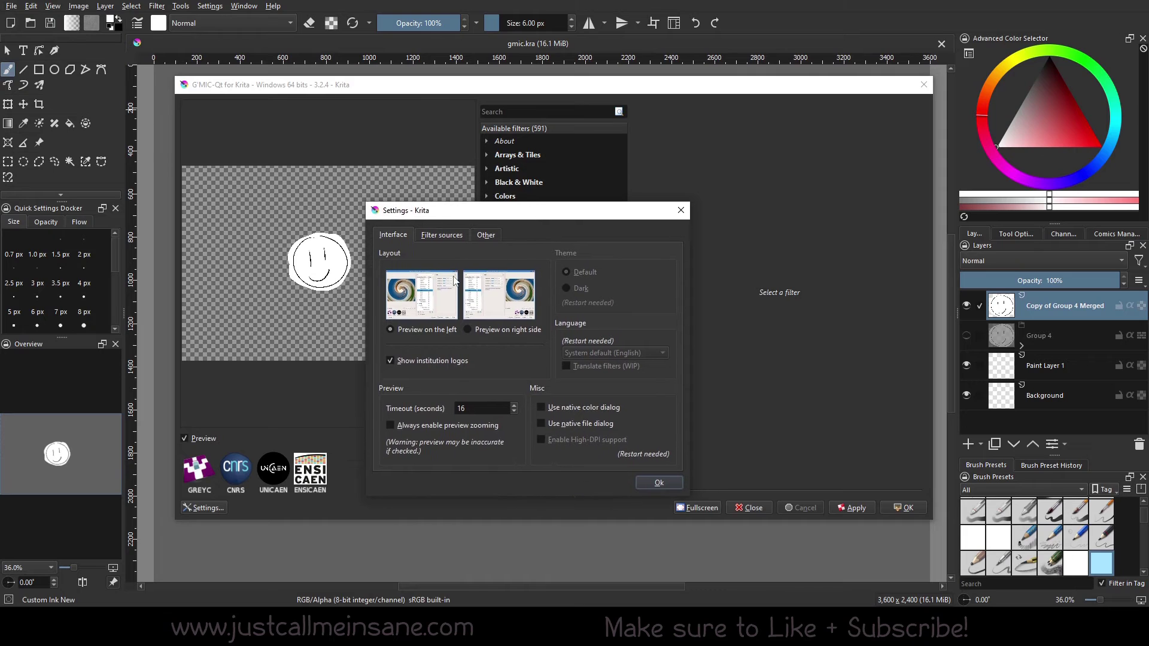
click(469, 329)
click(434, 360)
click(434, 360)
Enable Use native color dialog and review the Filter sources list of user.gmic paths.
drag(481, 213, 690, 169)
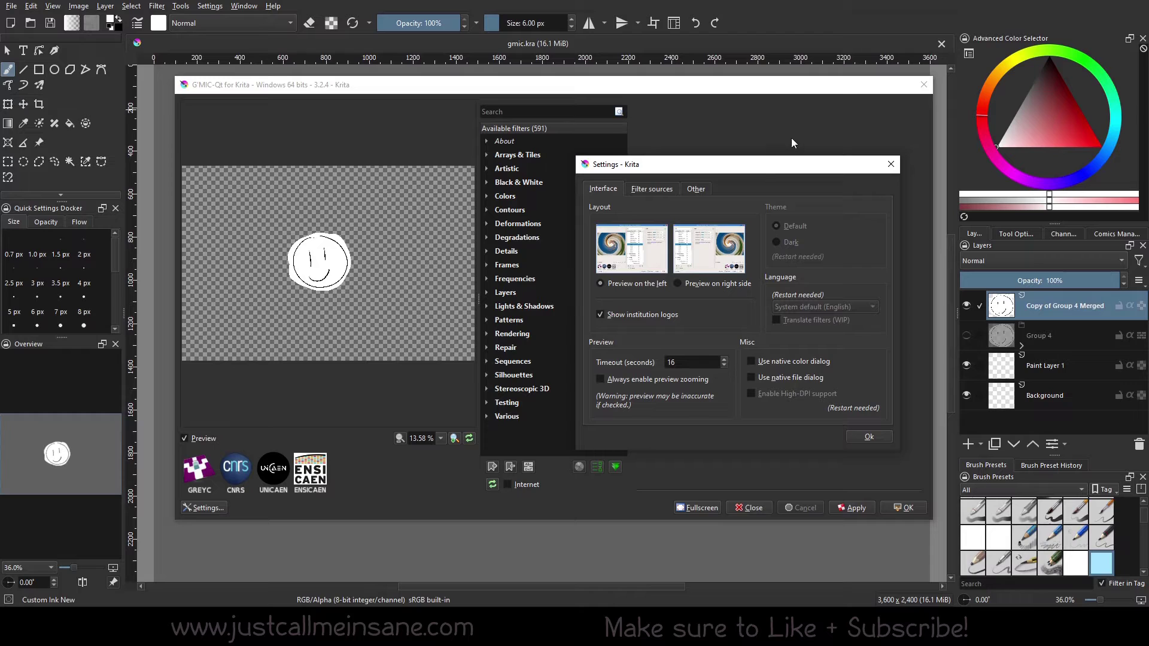
drag(758, 172, 569, 148)
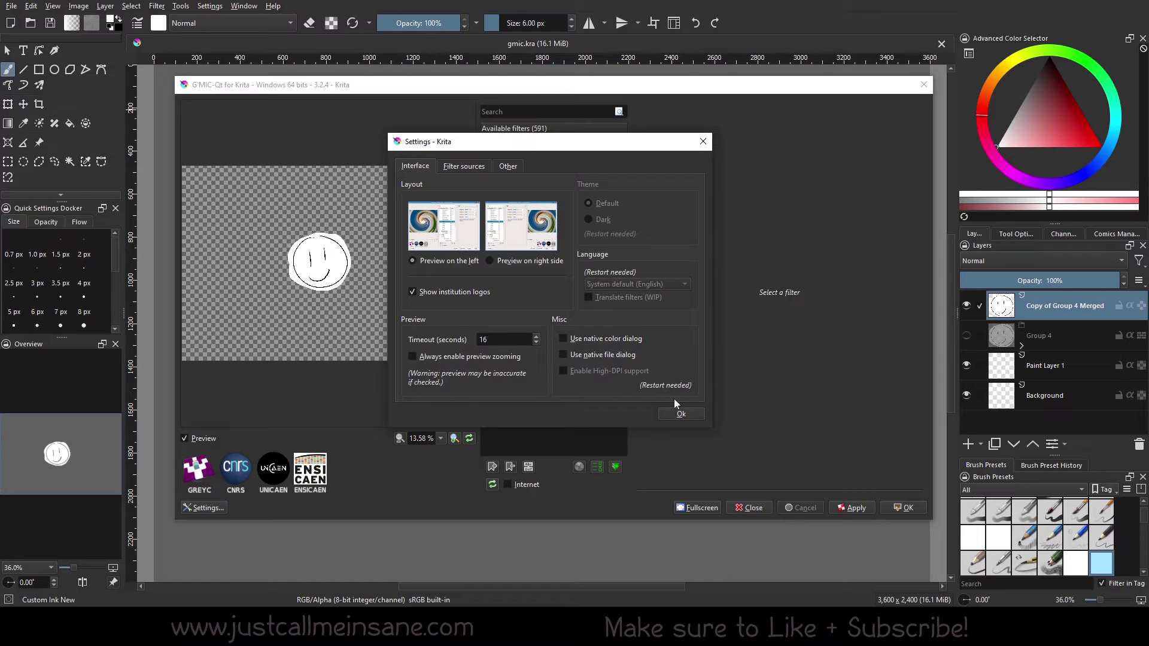
click(566, 339)
click(484, 168)
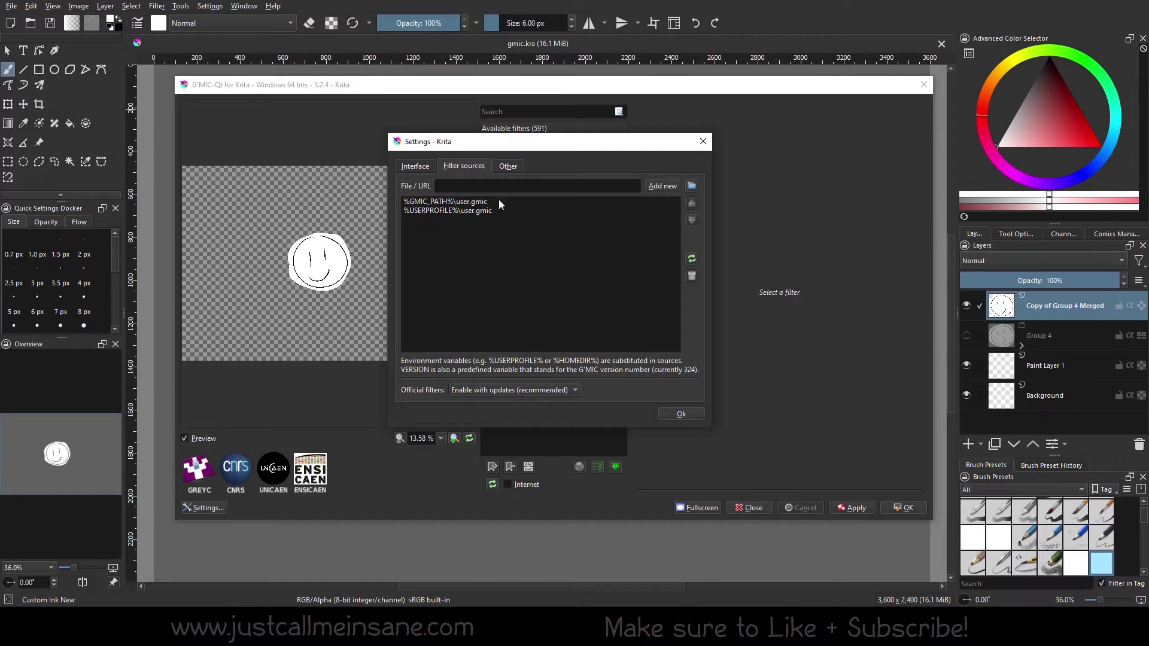
On the Other tab, keep Internet updates at Never and Output messages at Quiet, then confirm with Ok.
click(513, 169)
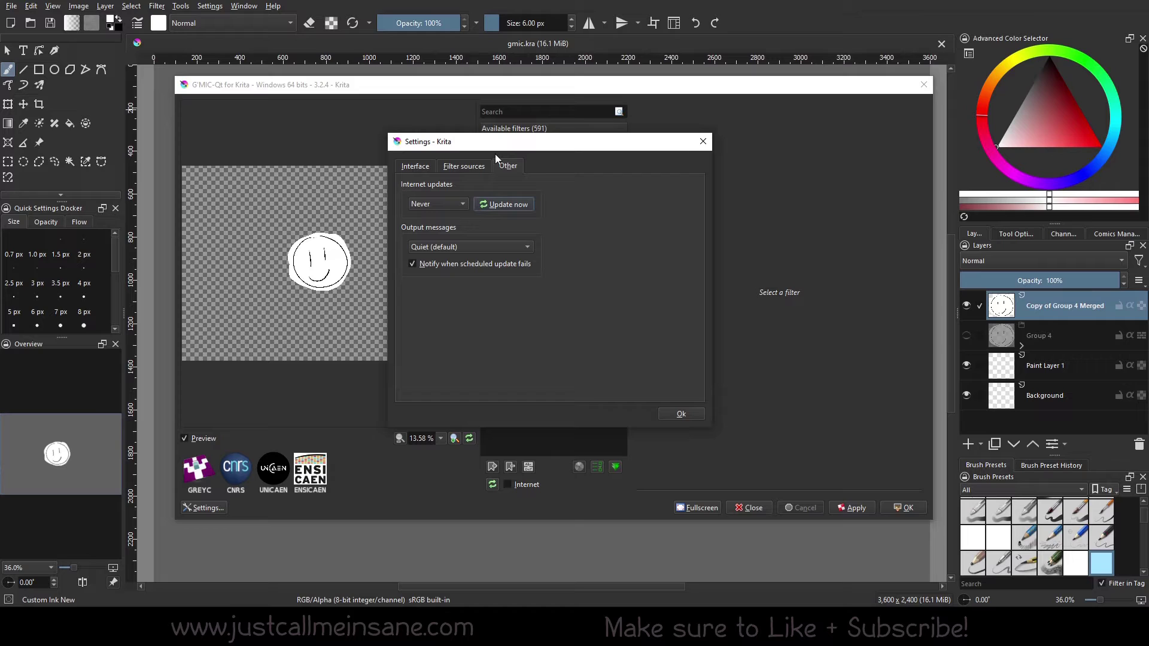
drag(495, 143, 504, 170)
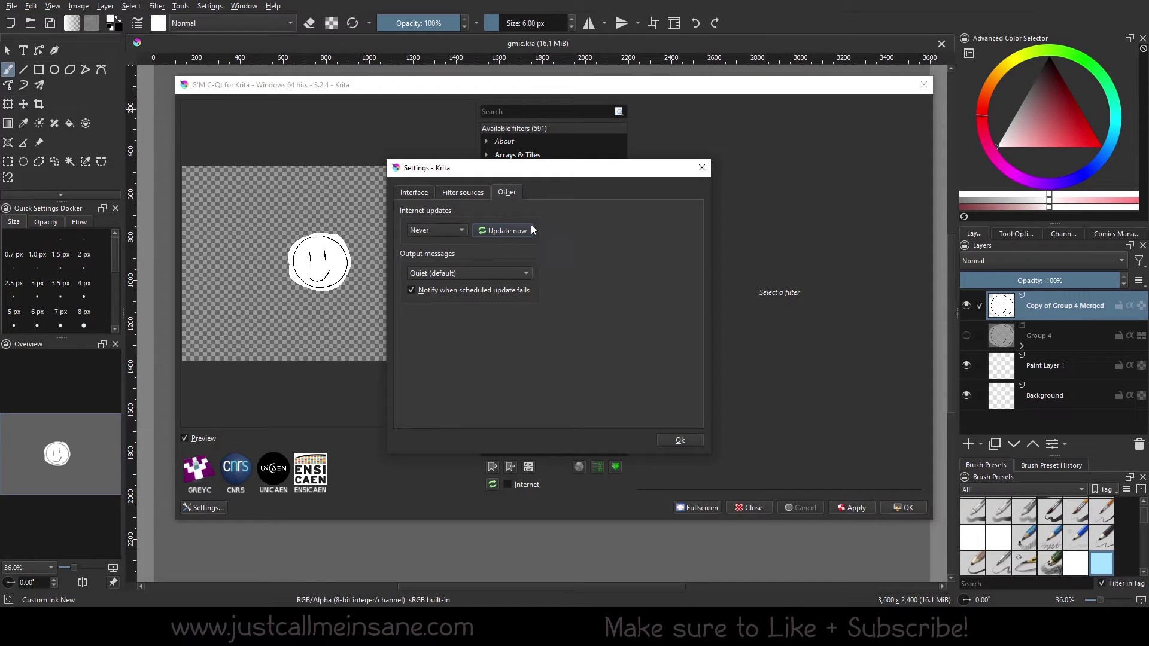
click(420, 233)
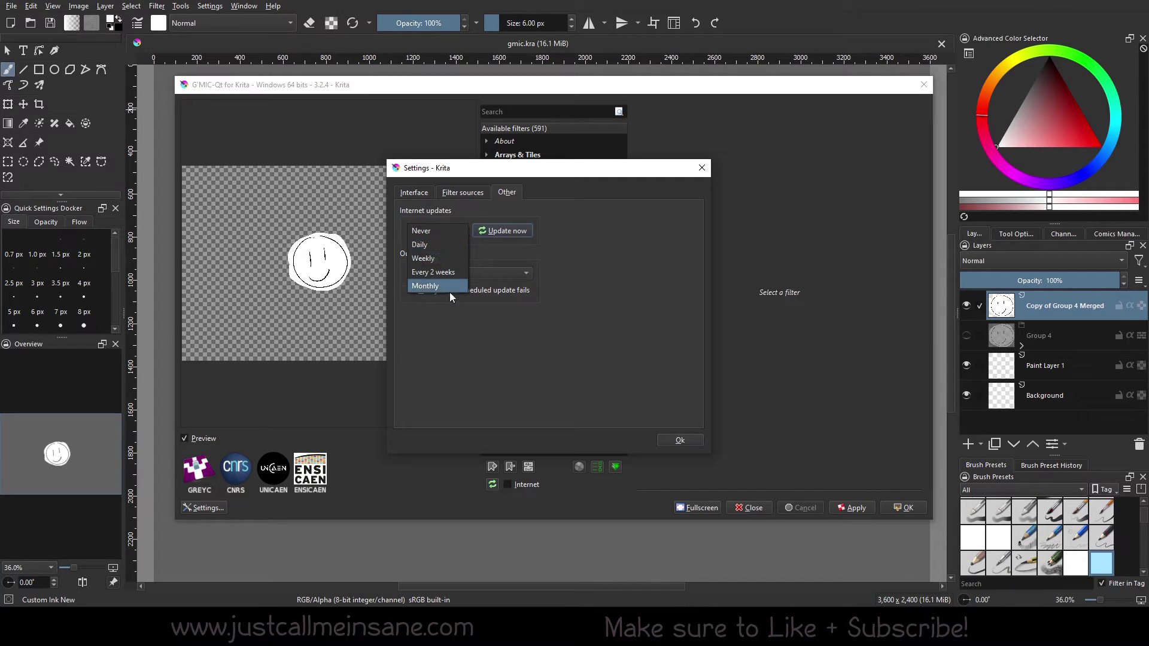
click(627, 308)
click(521, 273)
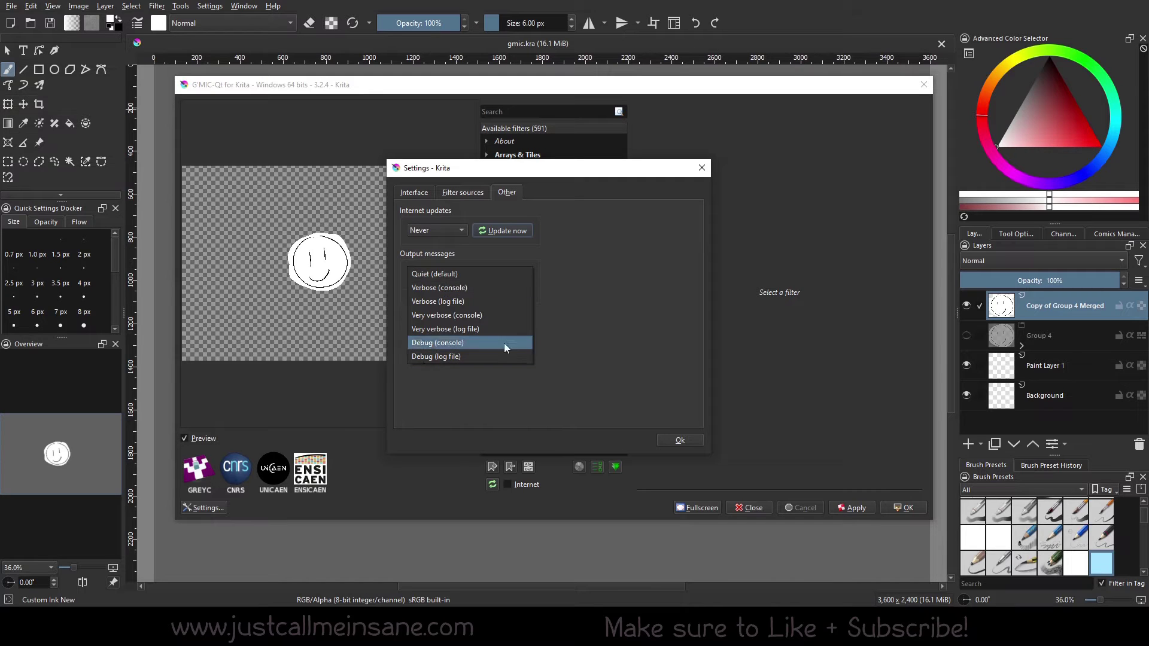
click(568, 303)
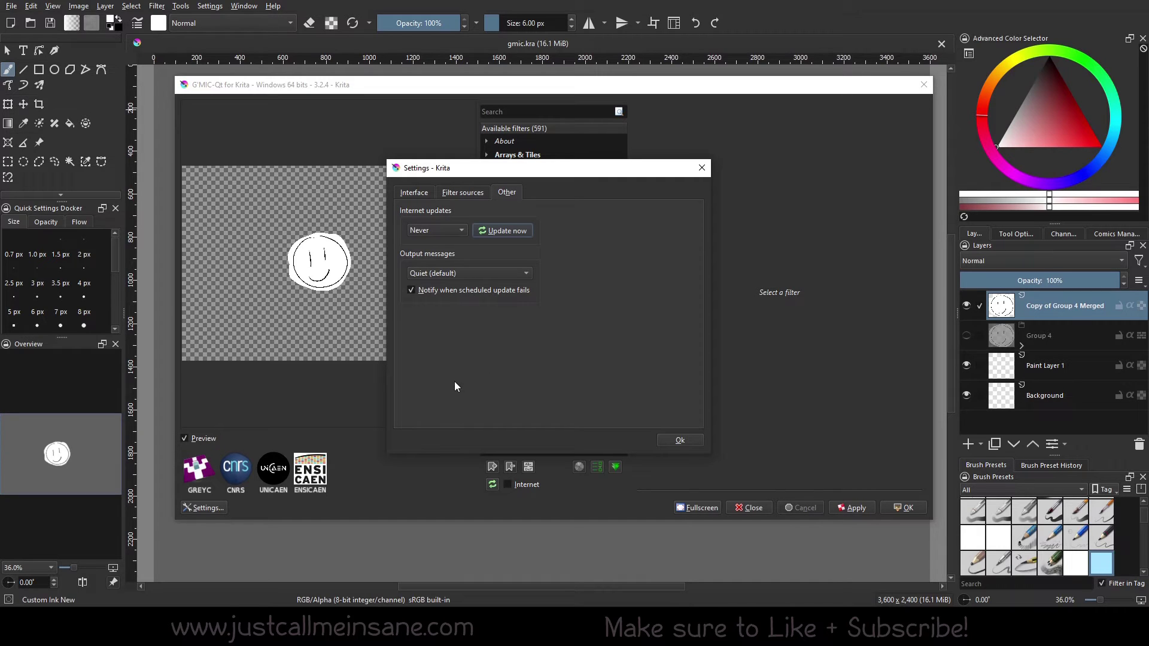
click(433, 231)
click(584, 249)
click(672, 442)
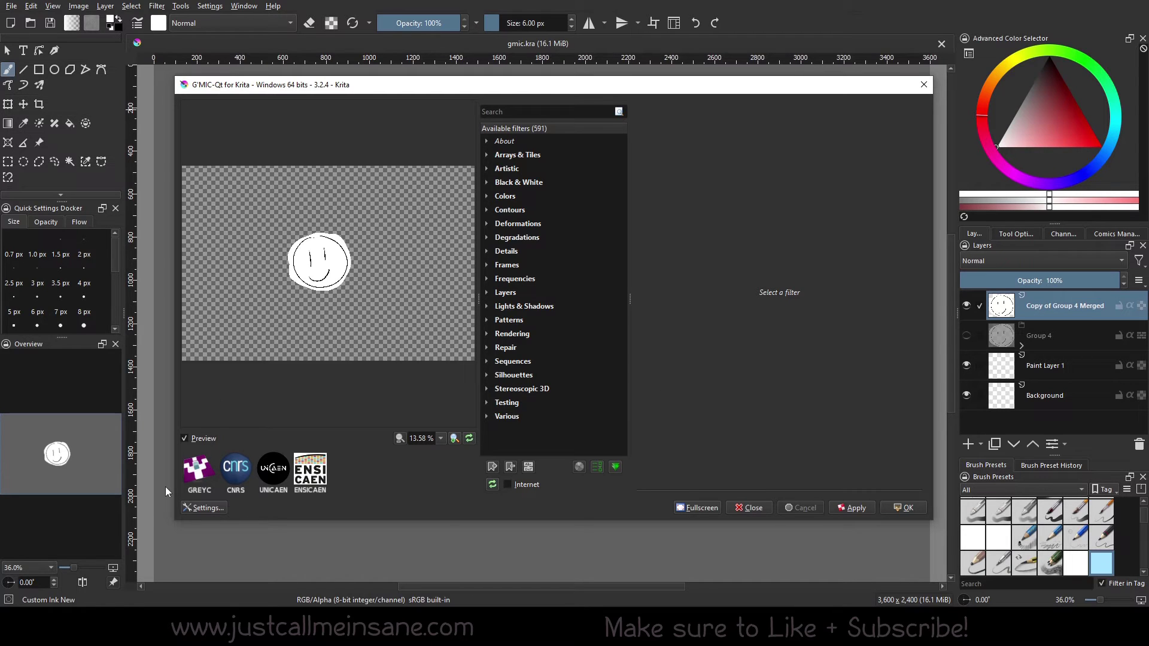
Expand Arrays & Tiles, add Annular Steiner Chain Round Tile to Faves, then remove that favourite.
click(486, 155)
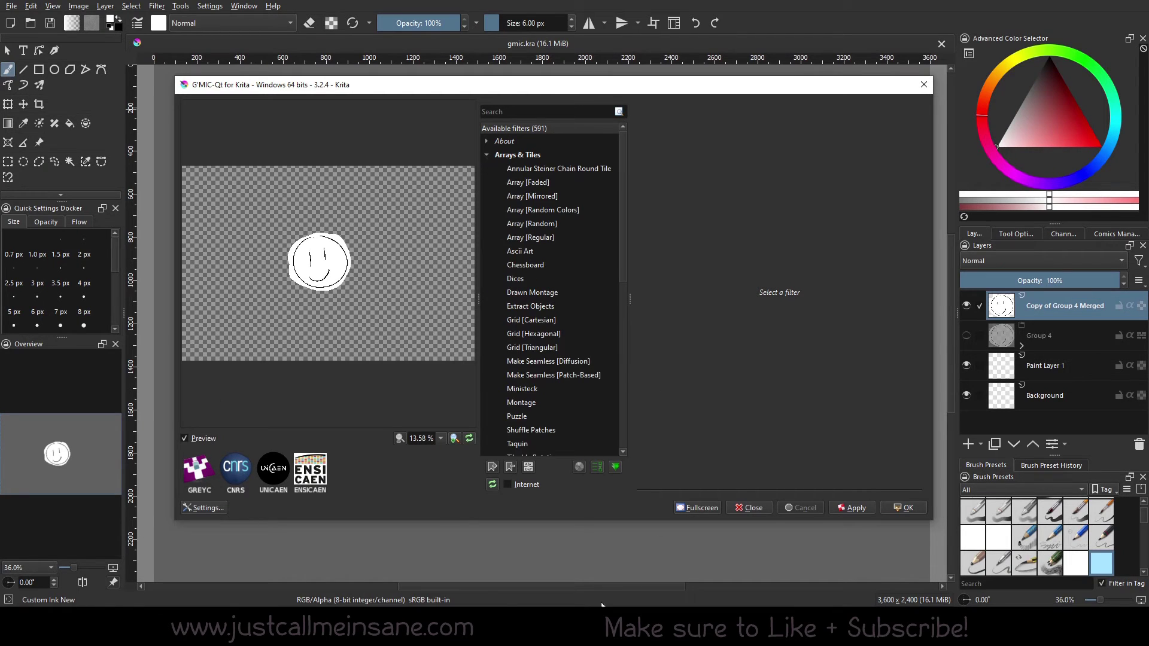
click(531, 171)
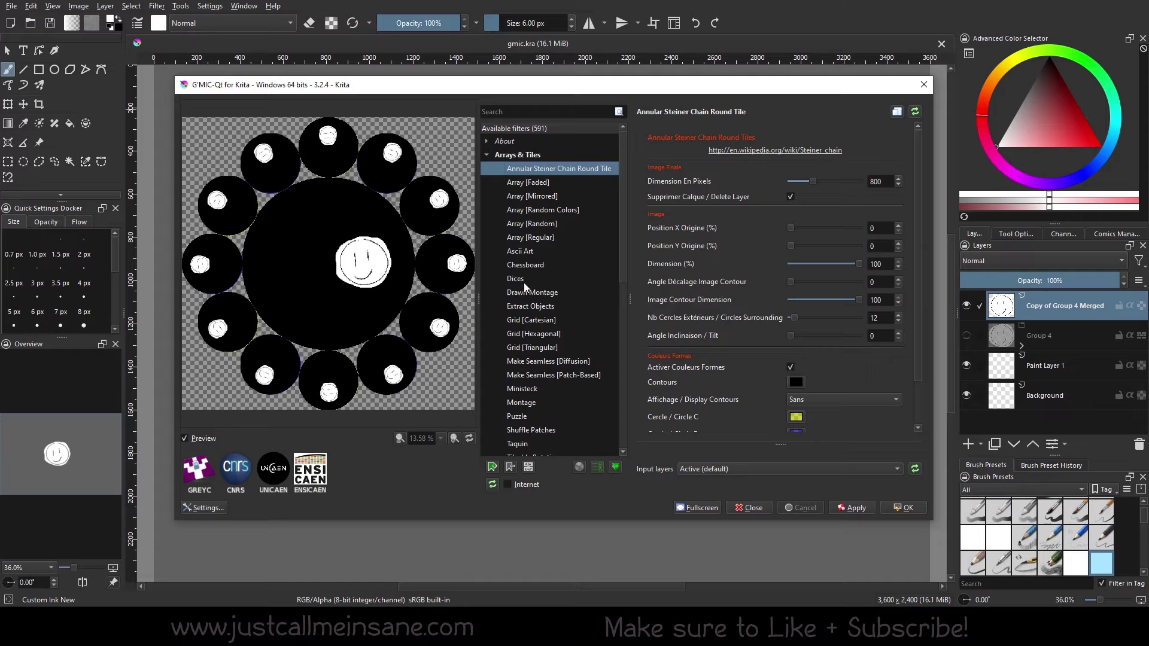
click(492, 469)
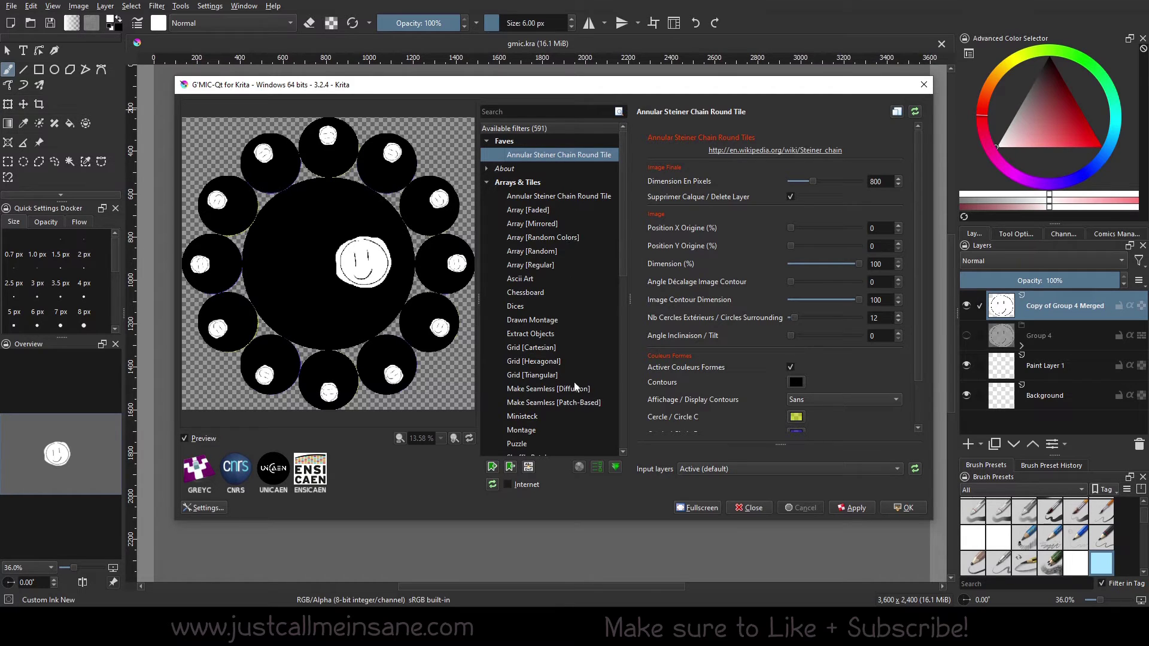
click(510, 468)
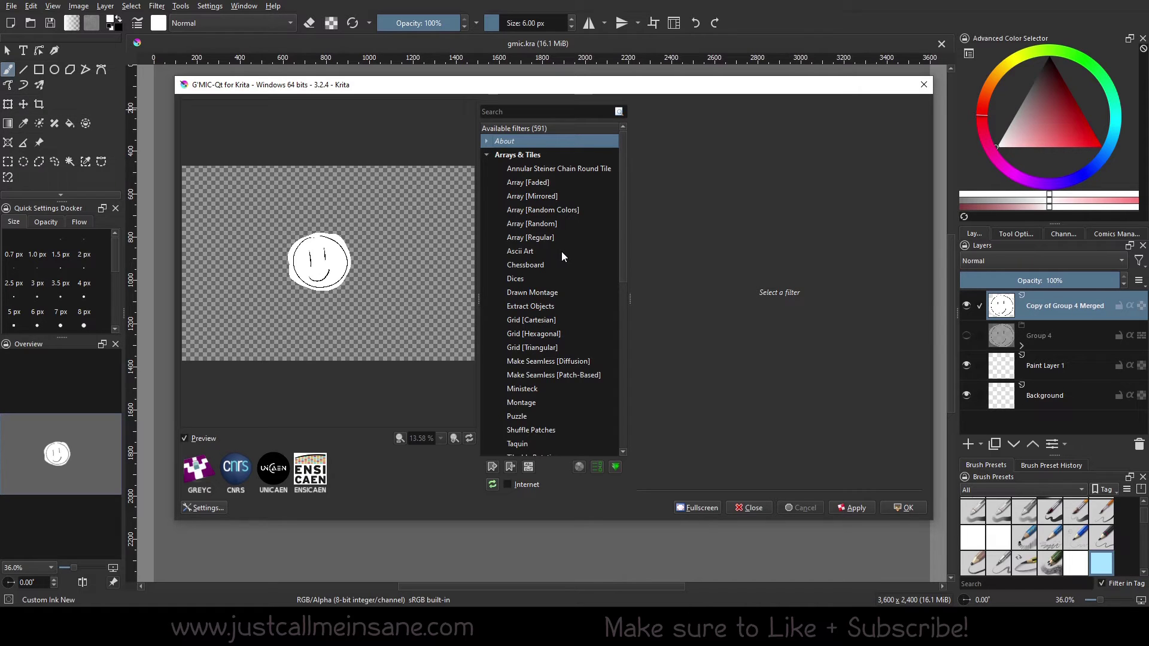
click(533, 223)
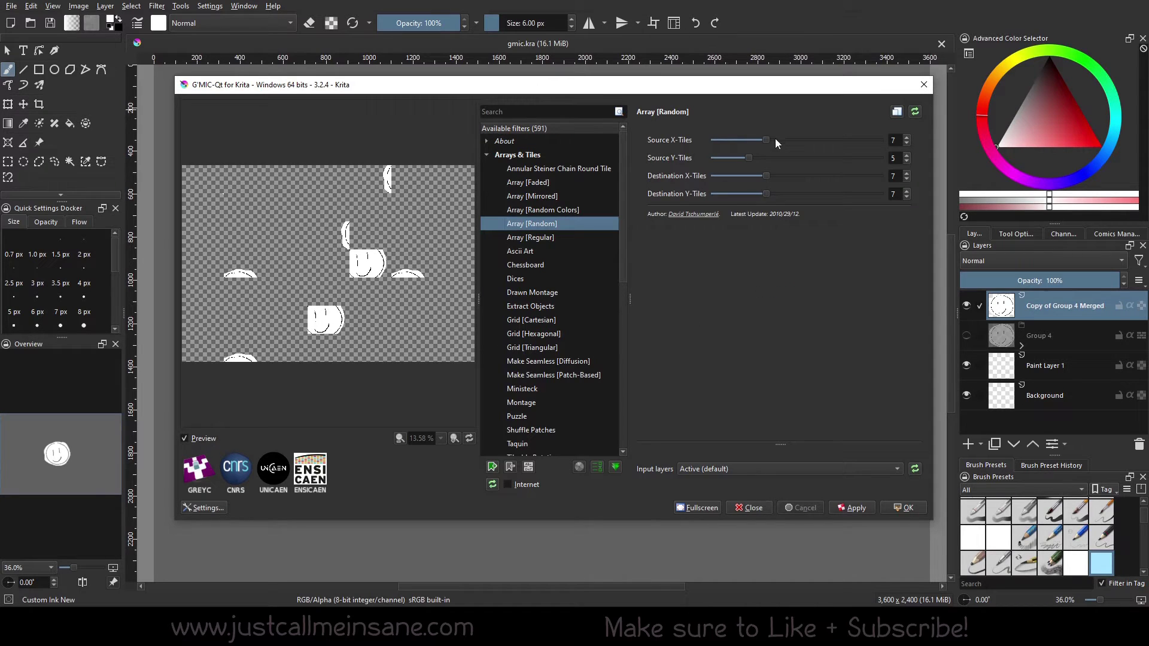
scroll(774, 139, up, 1)
scroll(820, 153, up, 2)
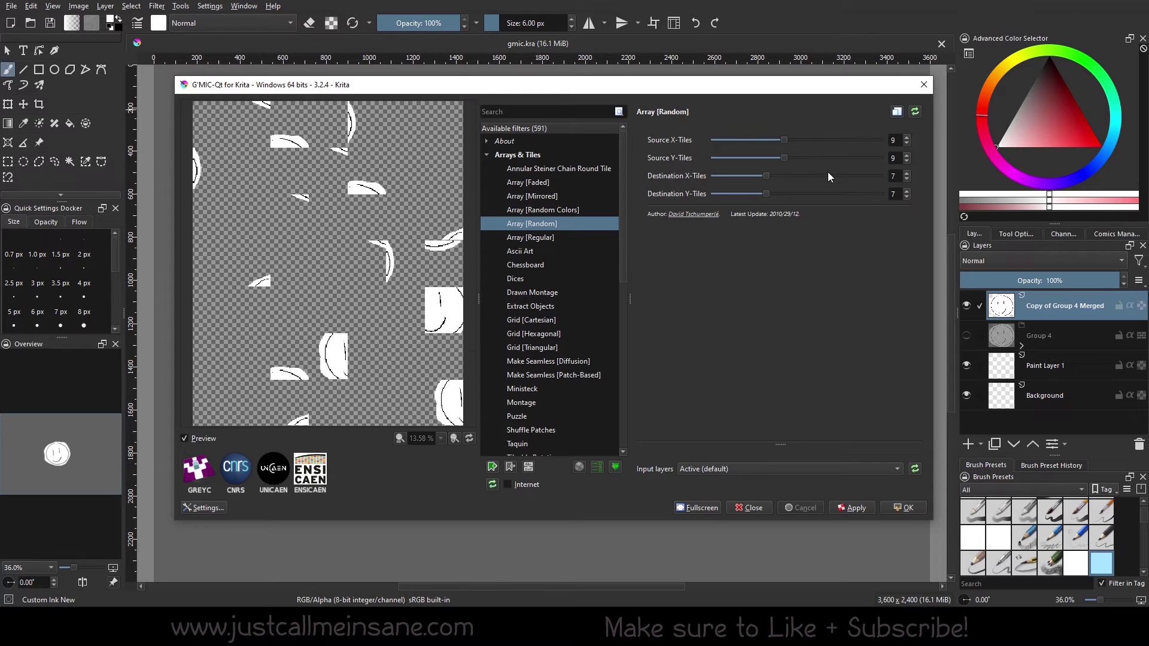
scroll(829, 173, up, 2)
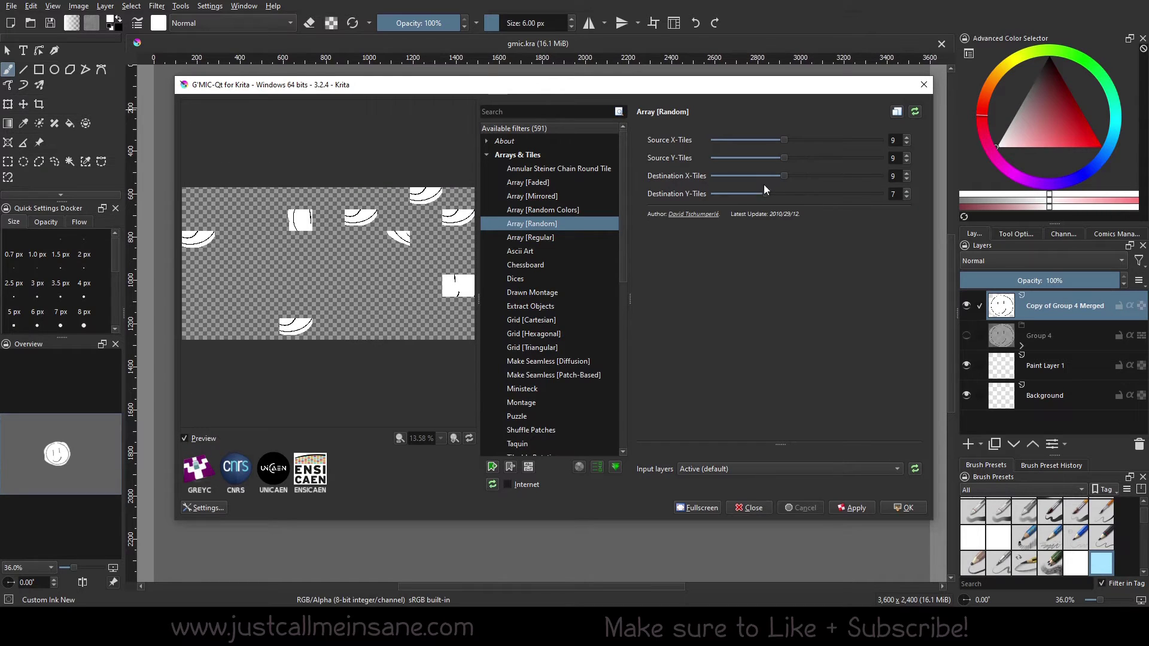
drag(761, 199, 739, 193)
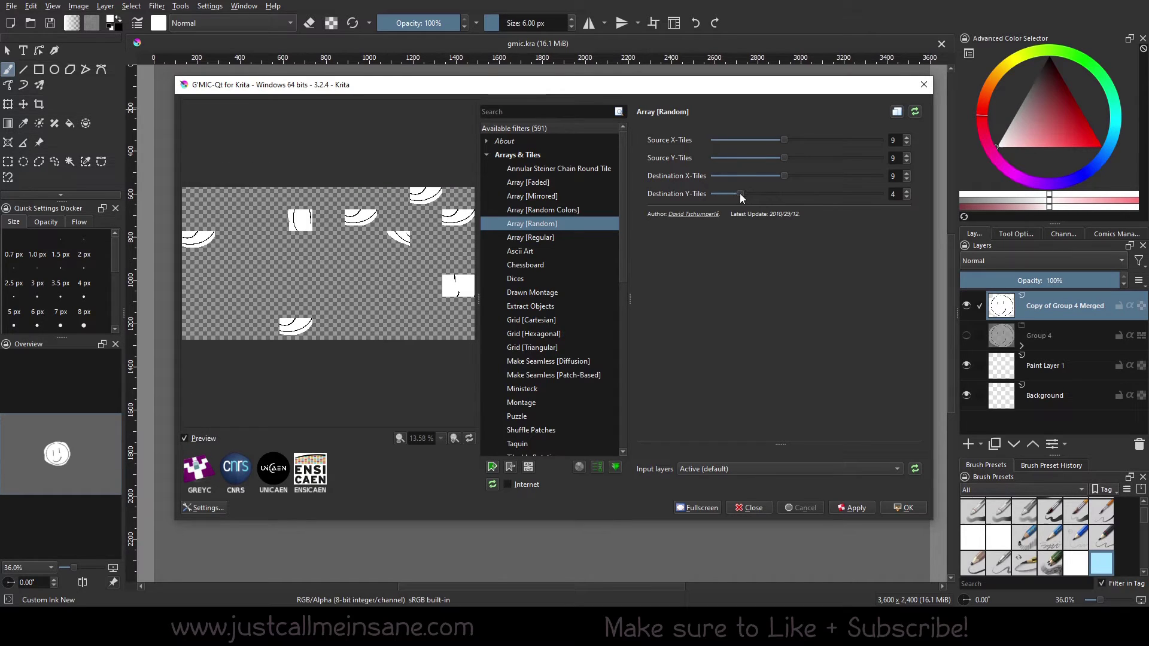
click(511, 467)
click(541, 157)
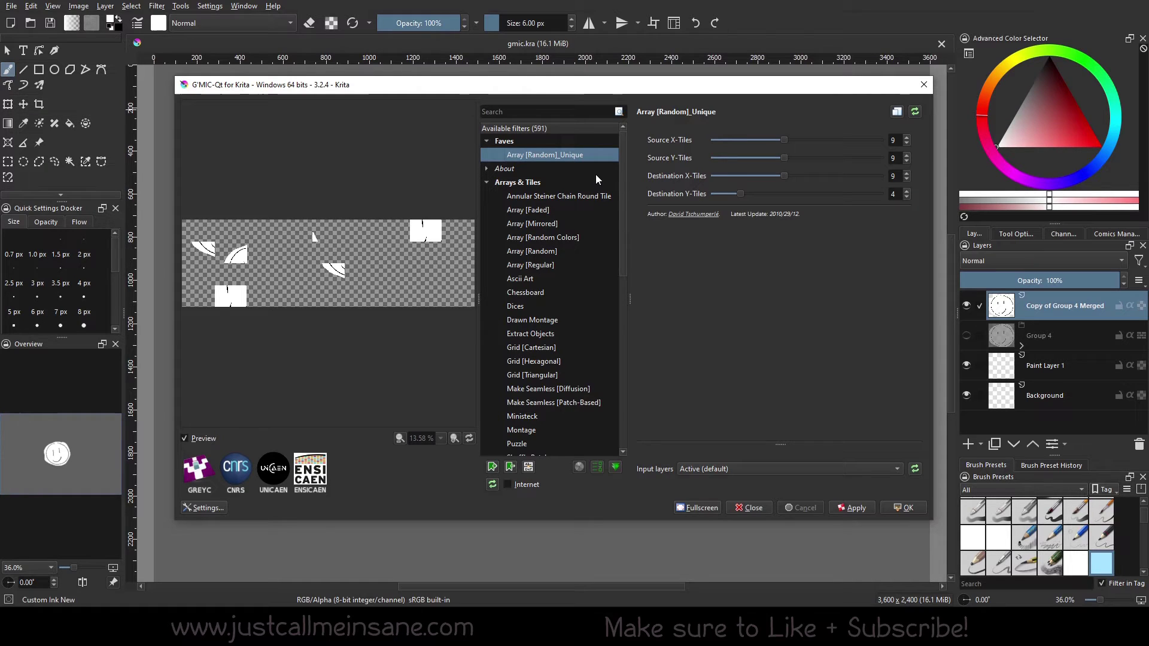
click(550, 292)
click(544, 278)
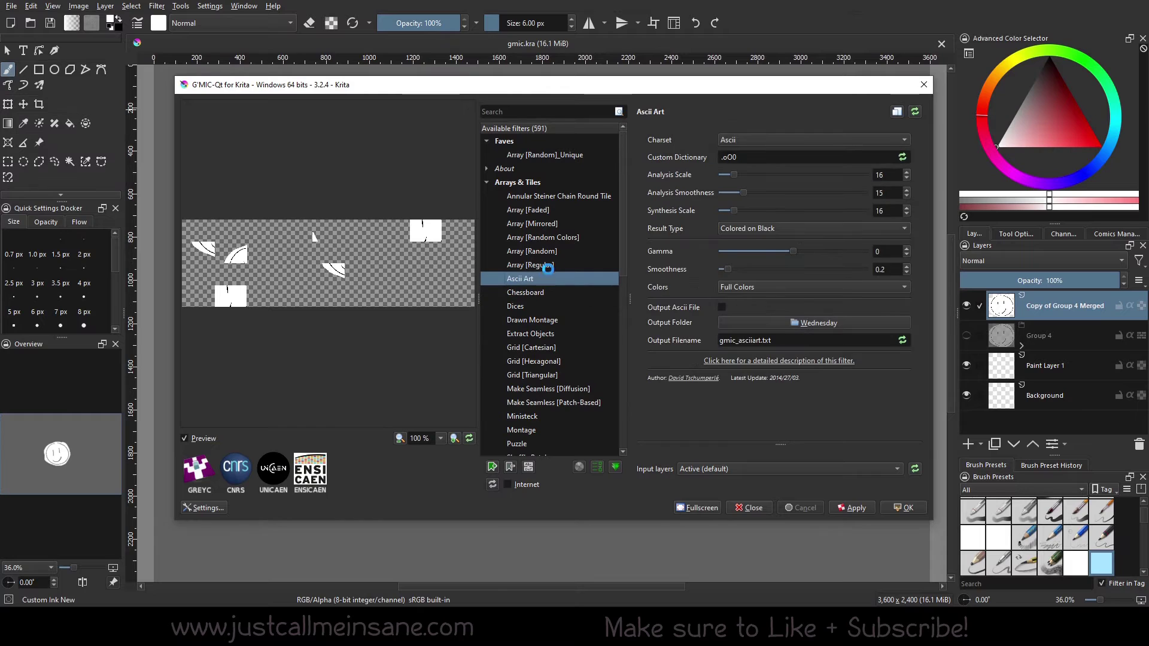
click(564, 250)
click(595, 155)
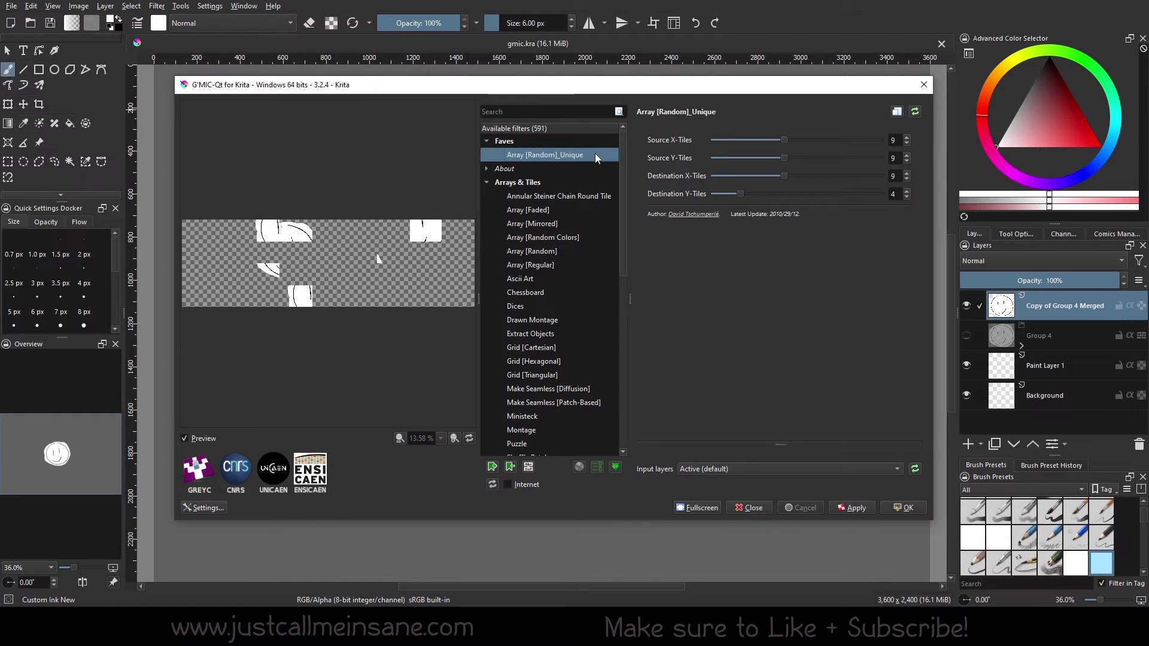
Delete the Array [Random]_Unique favourite and preview Array [Random Colors] and Array [Random] in visibility mode.
click(511, 467)
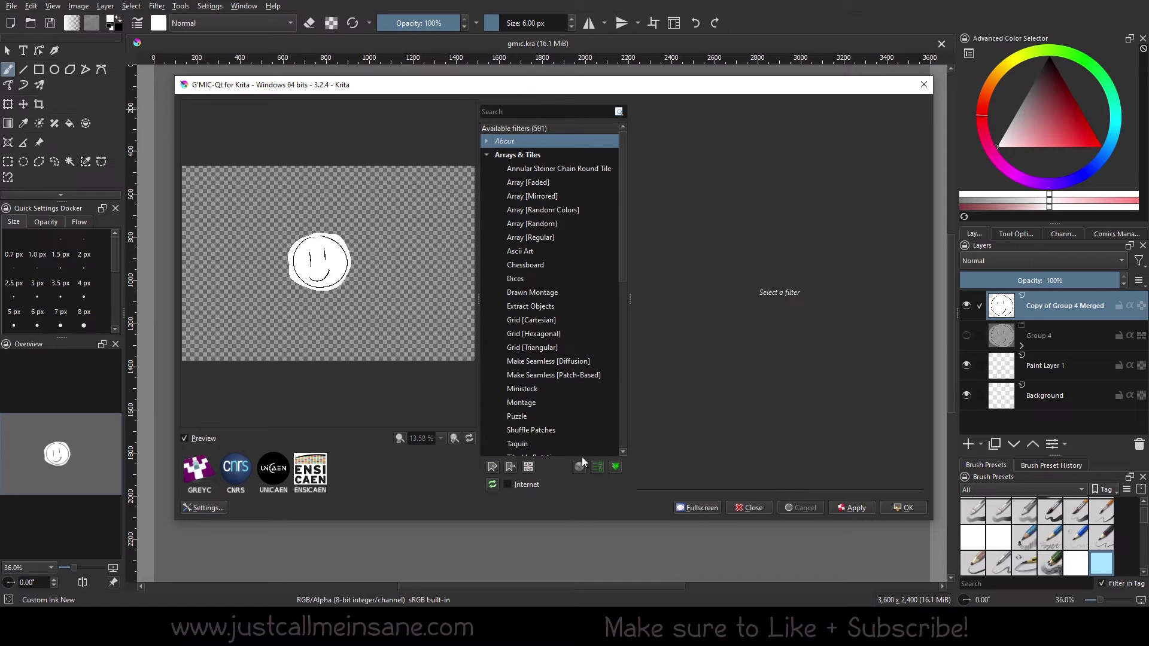
click(598, 468)
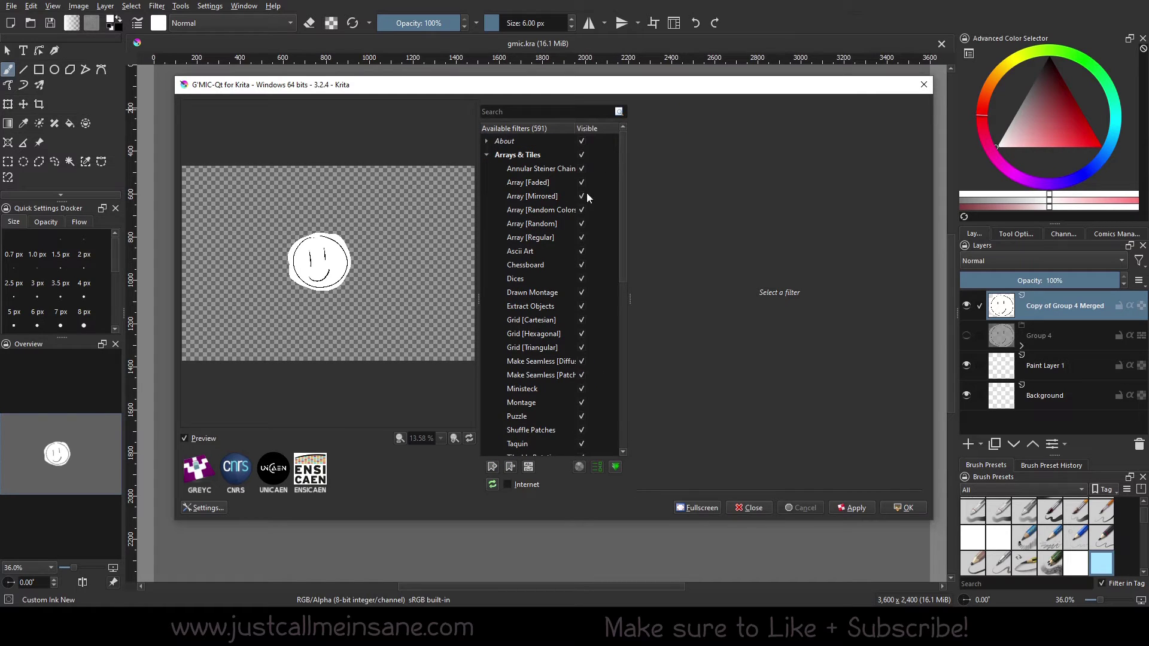
click(580, 213)
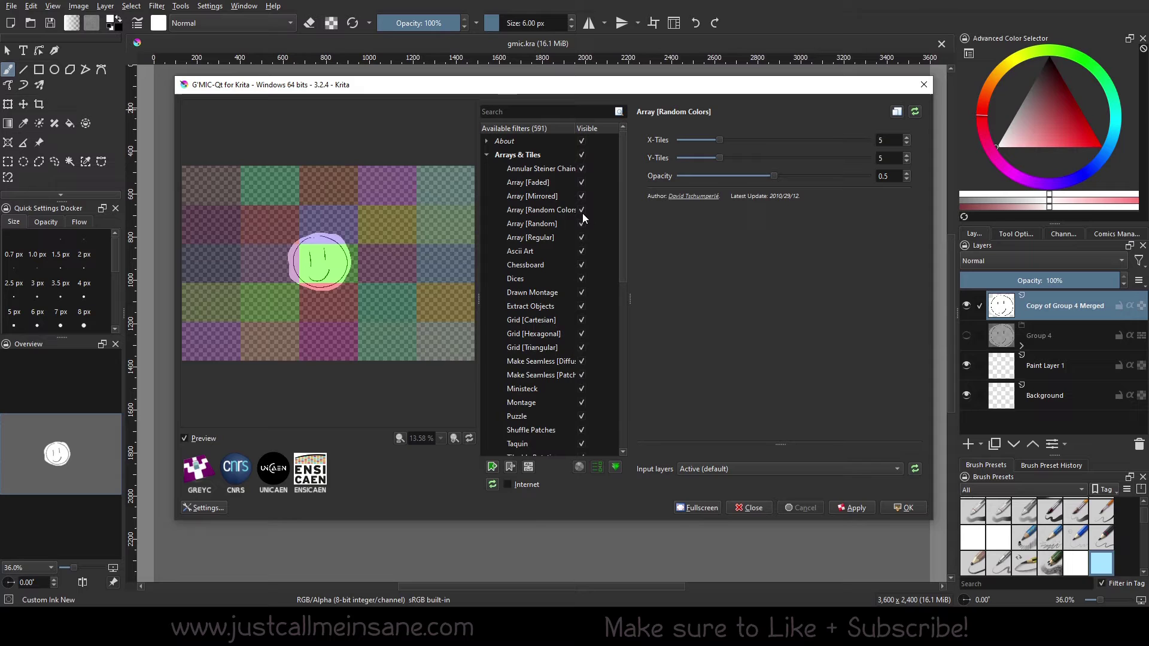
click(583, 213)
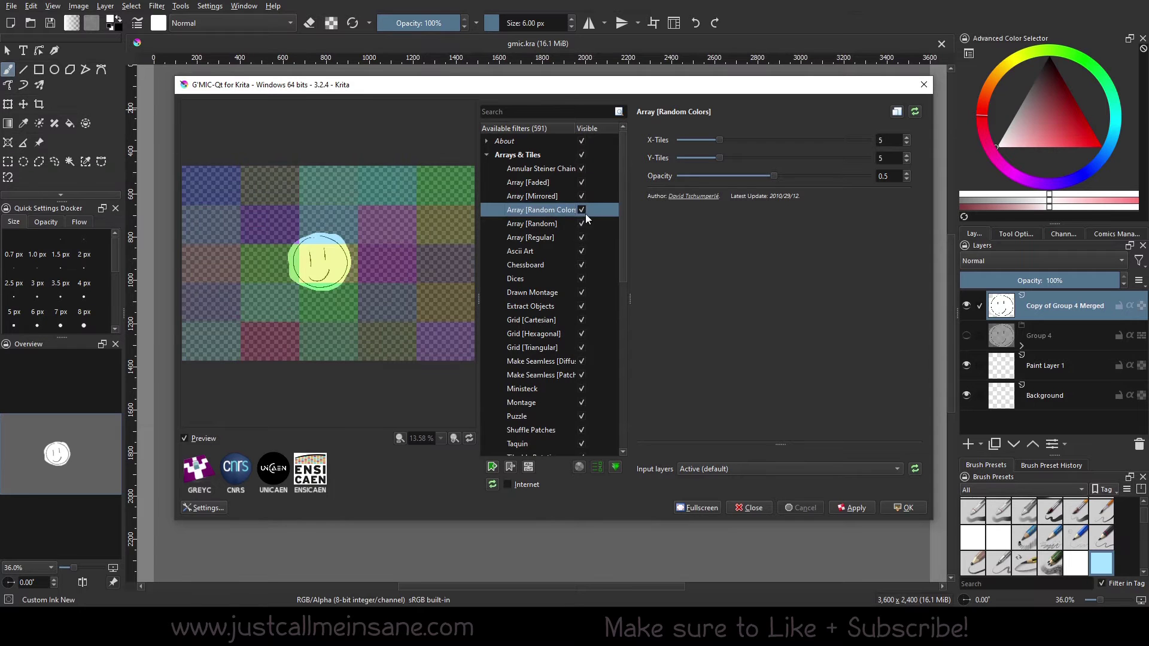
click(583, 210)
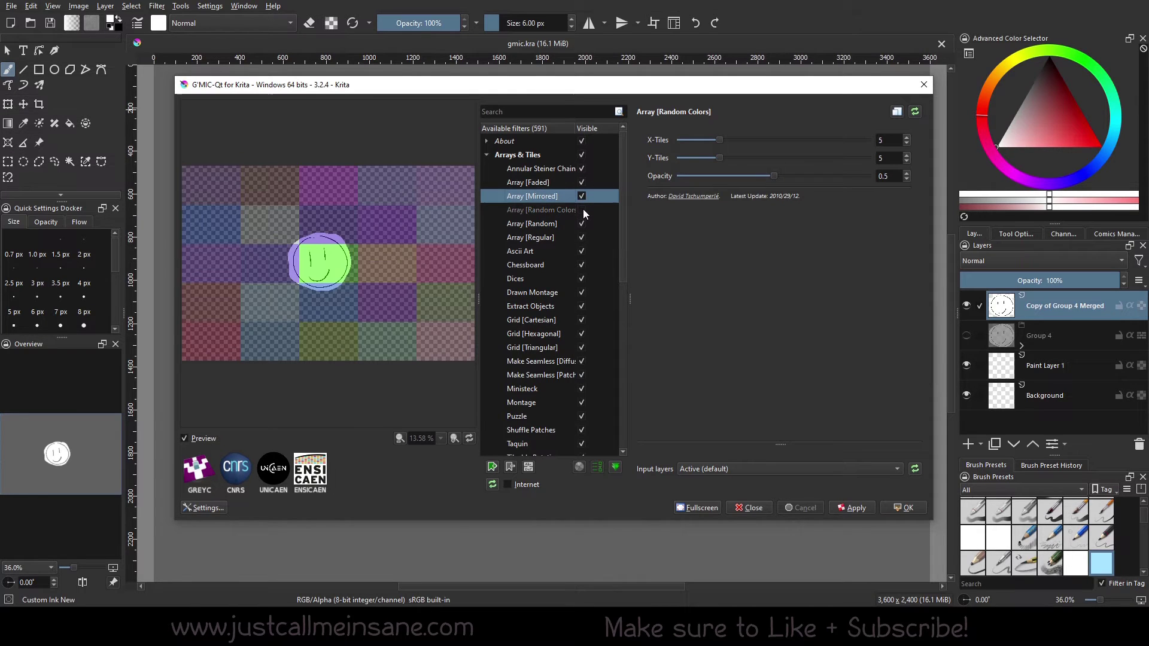
click(583, 210)
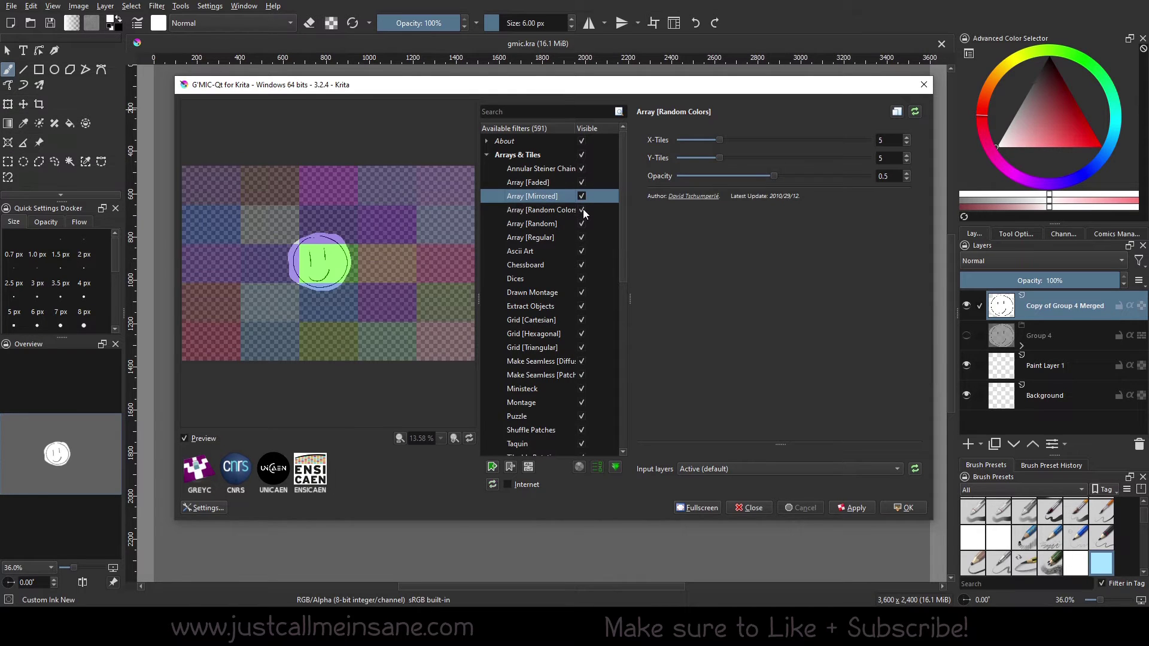
click(557, 224)
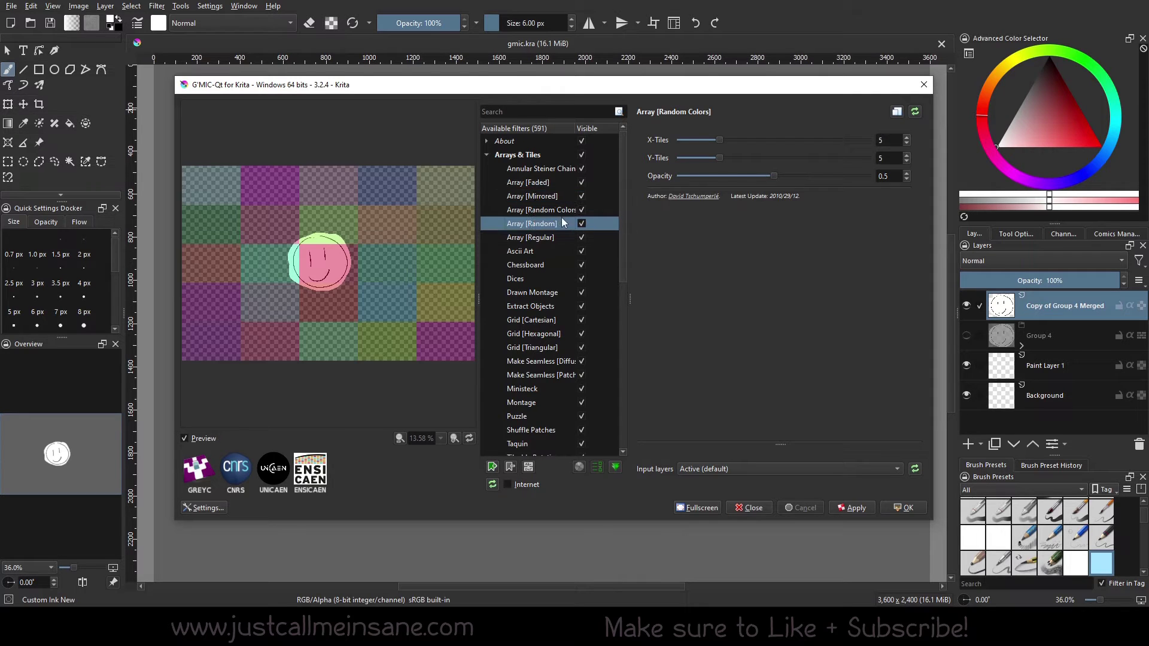
click(597, 467)
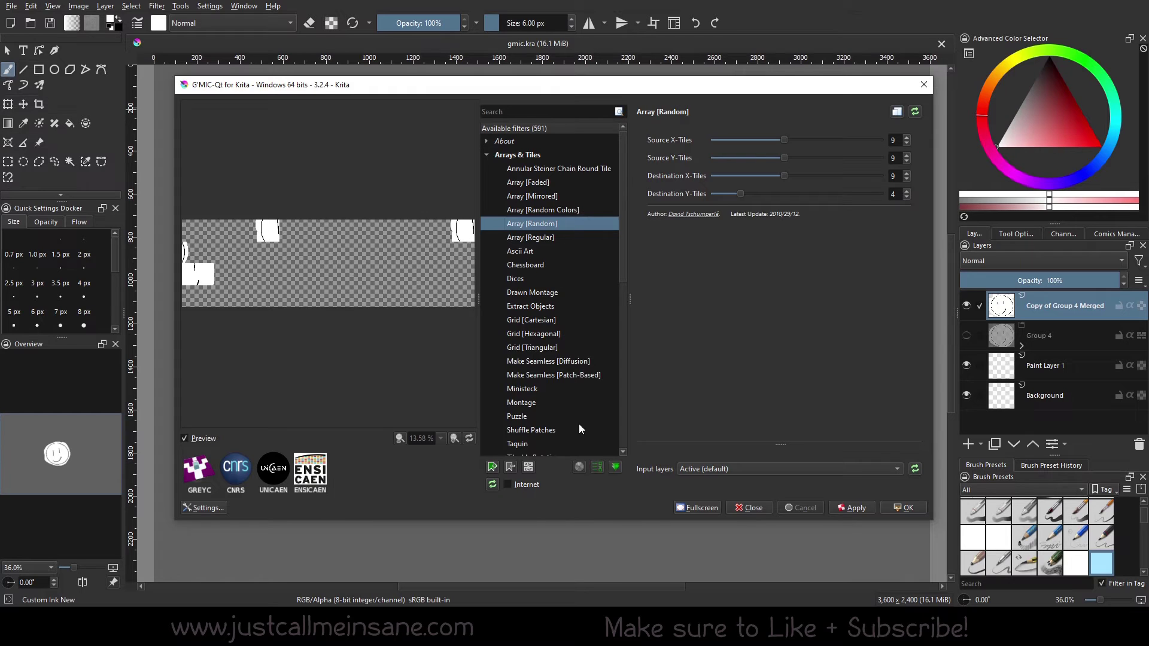
Expand and collapse the whole filter tree, folding Arrays & Tiles back to category folders.
click(615, 468)
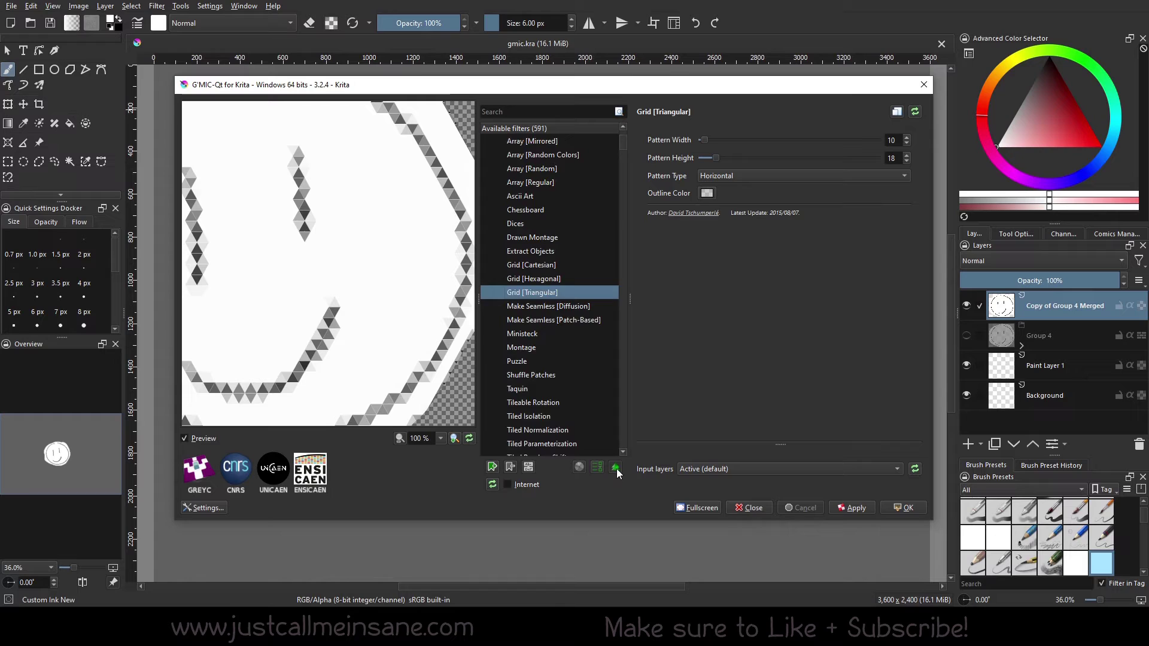
click(615, 468)
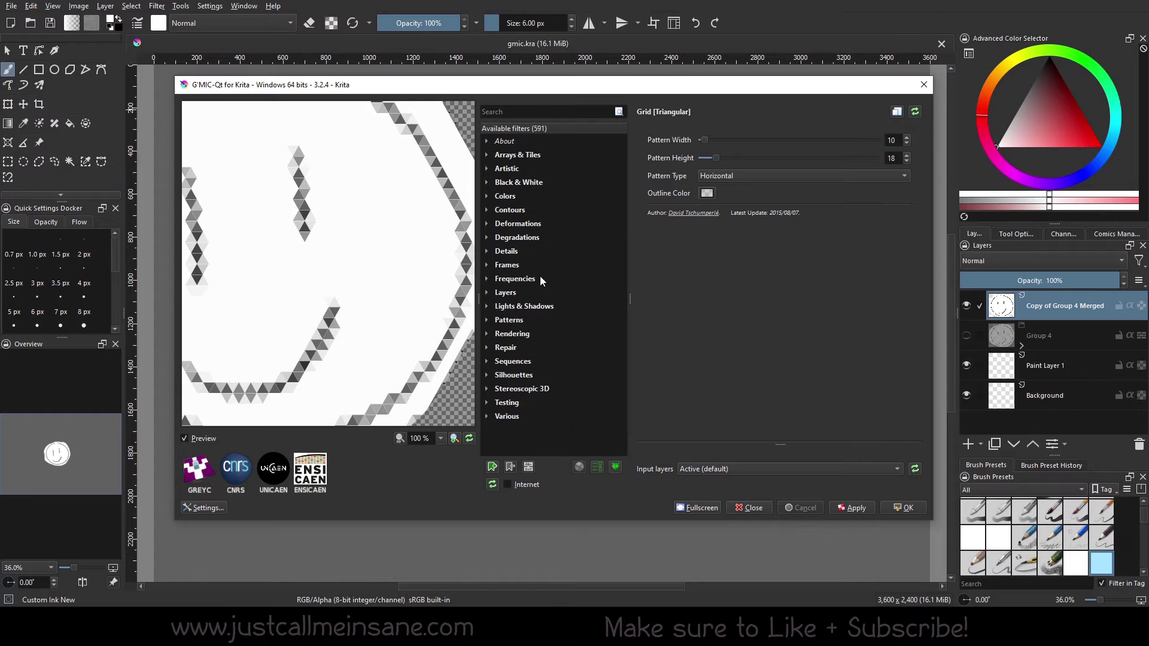
click(616, 469)
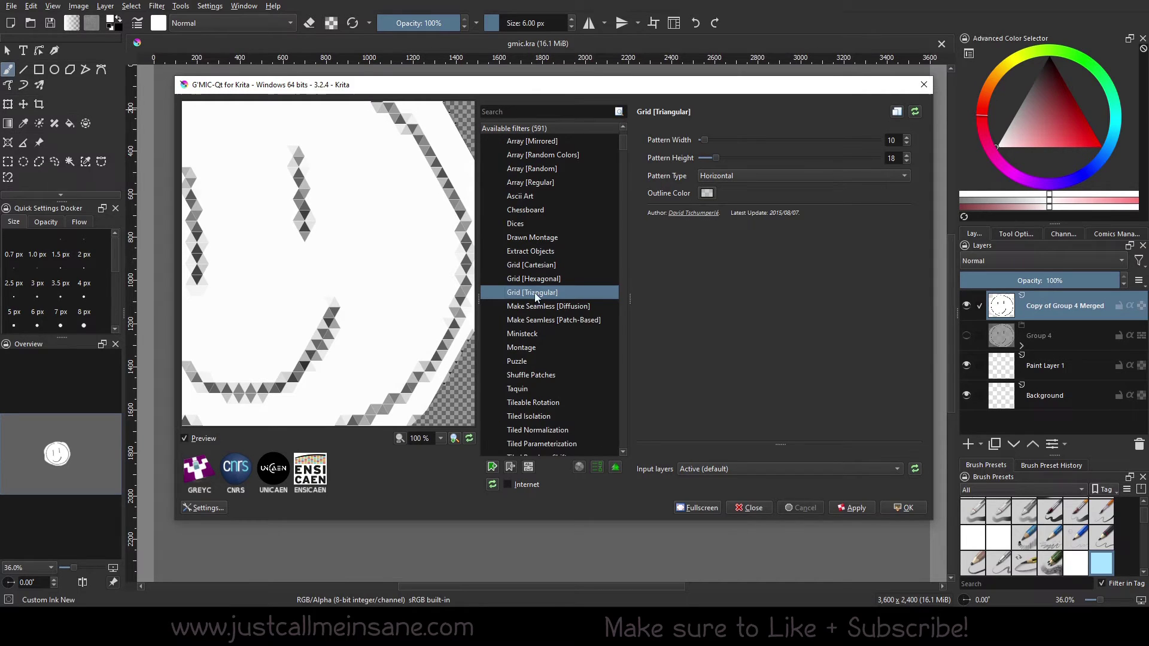
scroll(554, 252, up, 4)
click(487, 265)
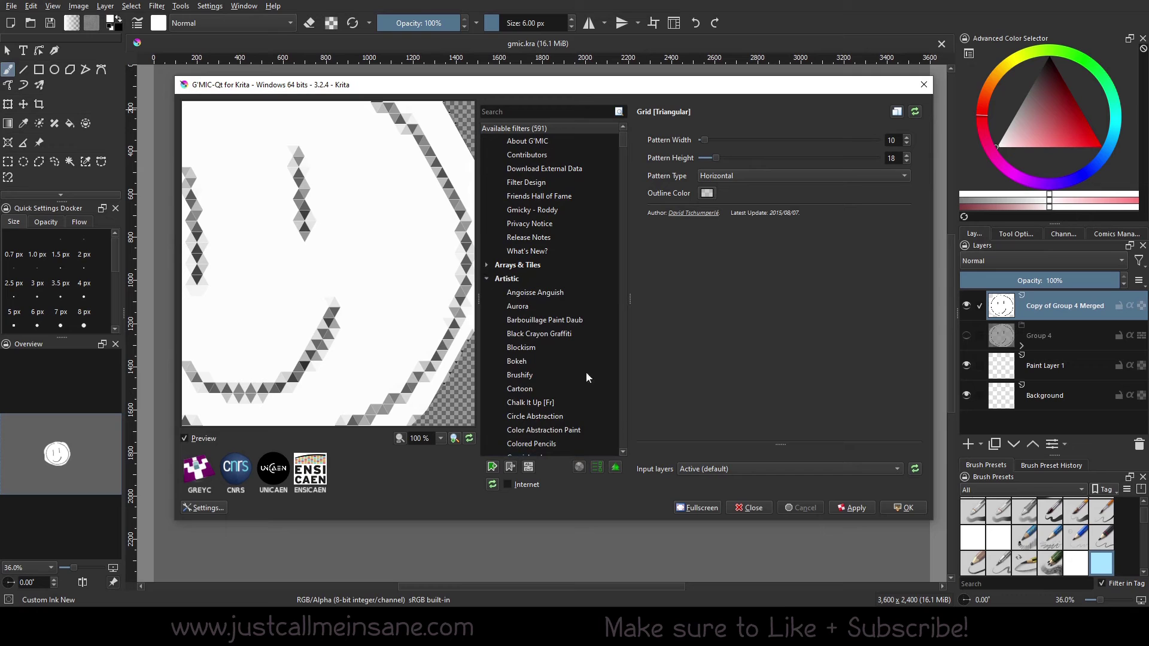
click(612, 469)
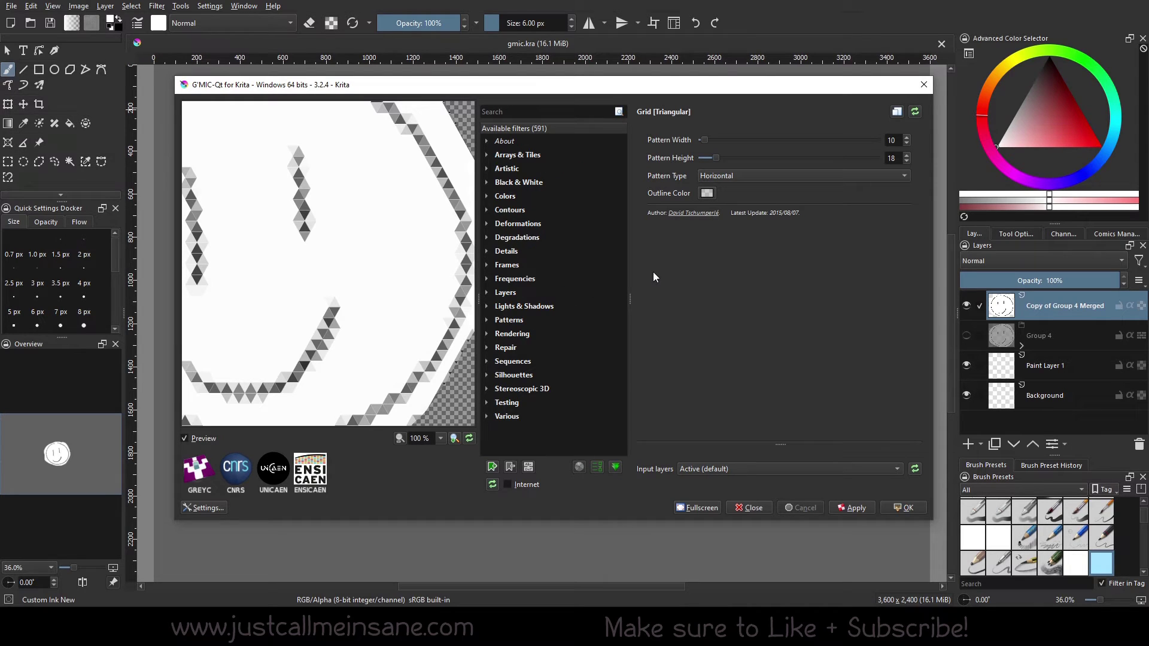
click(616, 469)
Reload the filter list and clear the selected filter, collapsing Arrays & Tiles.
click(616, 469)
click(492, 485)
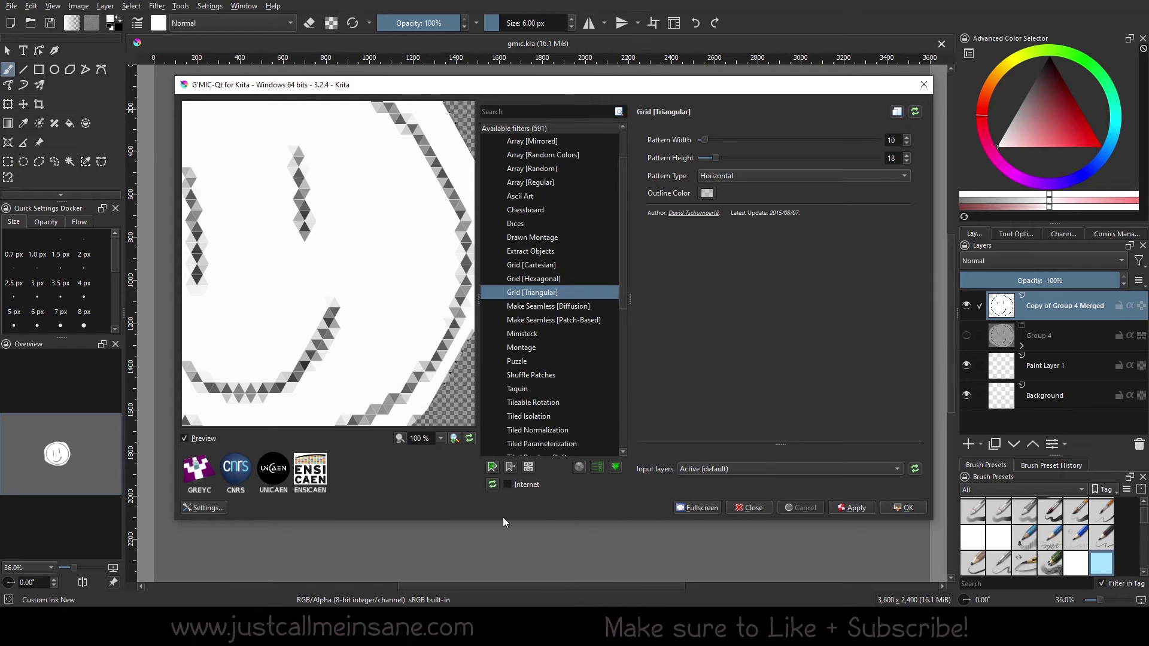
scroll(569, 311, up, 2)
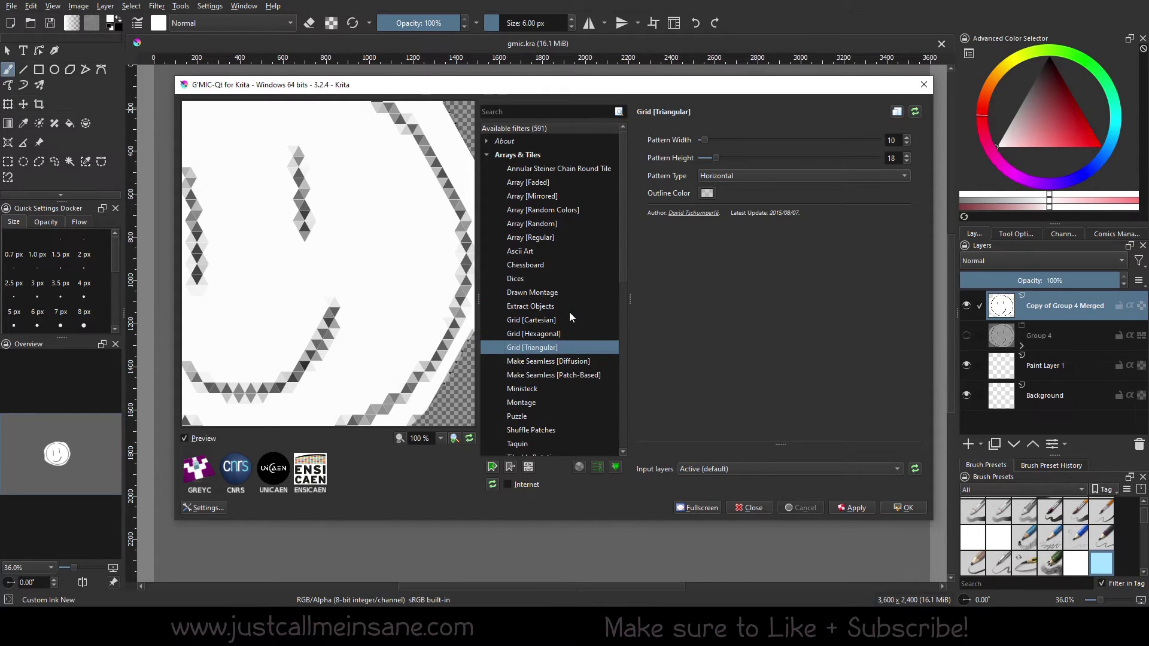
click(529, 146)
click(488, 155)
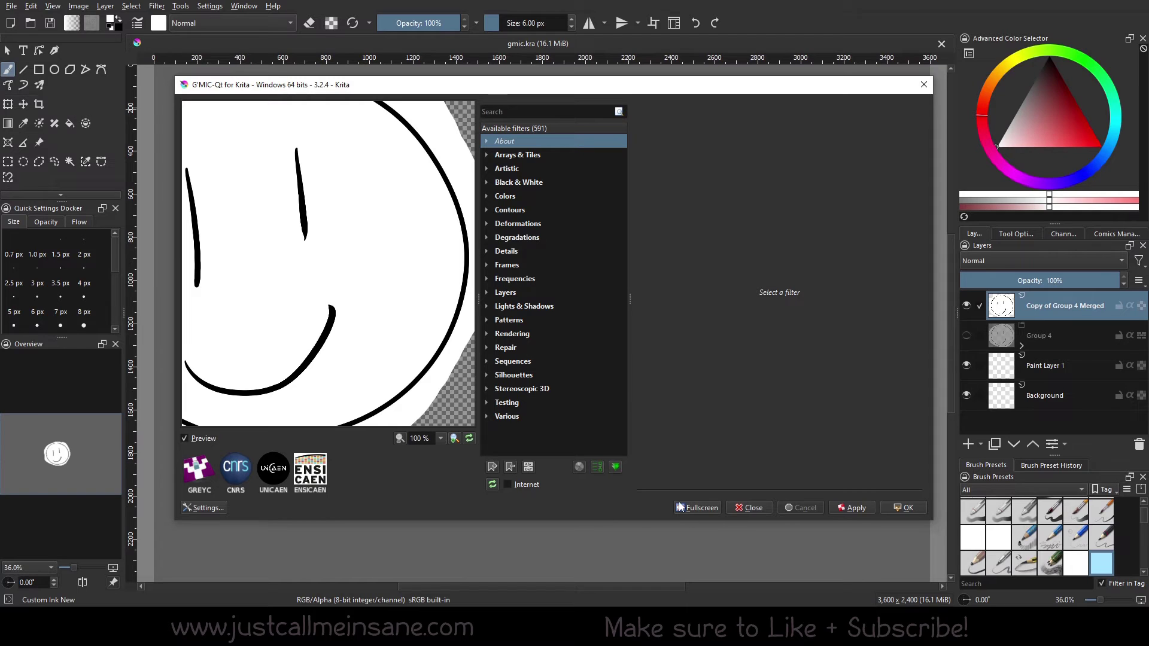
Switch to Fullscreen to fit the whole smiley in the preview, then restore and raise the dialog.
click(697, 507)
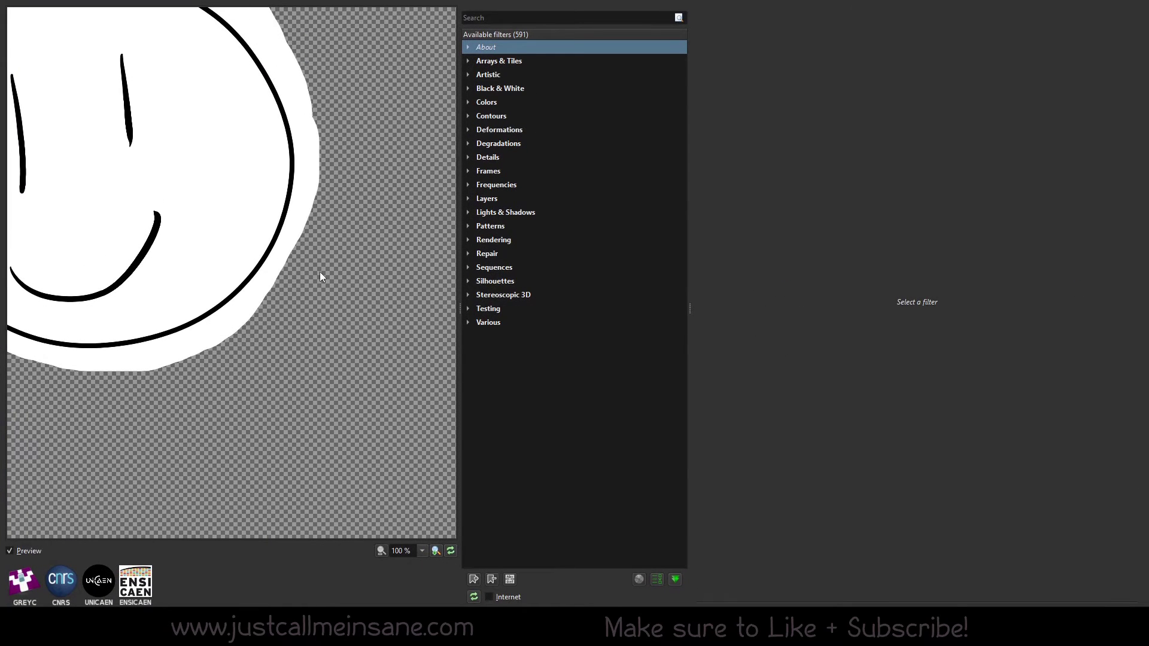
scroll(287, 267, up, 1)
drag(253, 239, 413, 332)
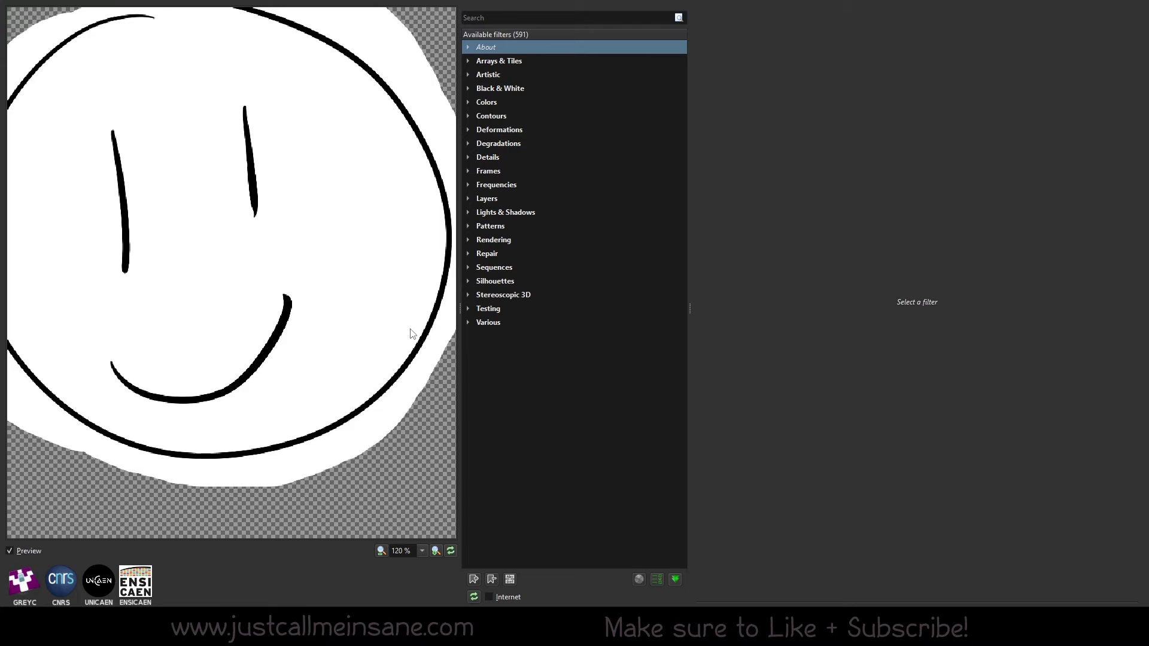
click(1054, 3)
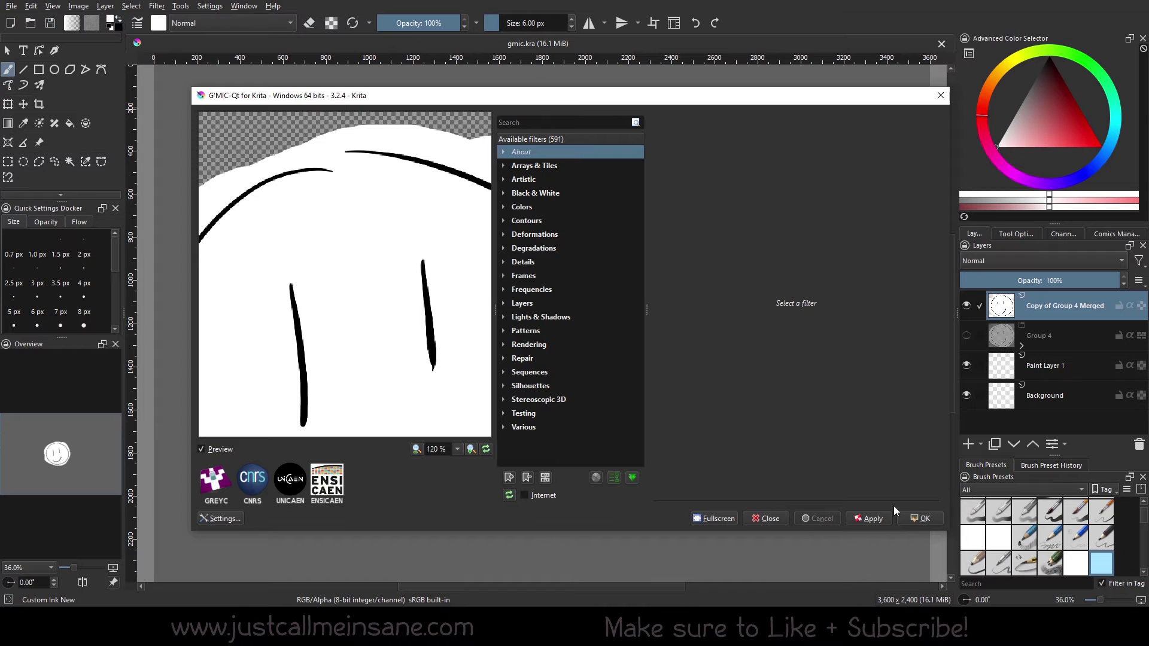
drag(635, 94, 621, 40)
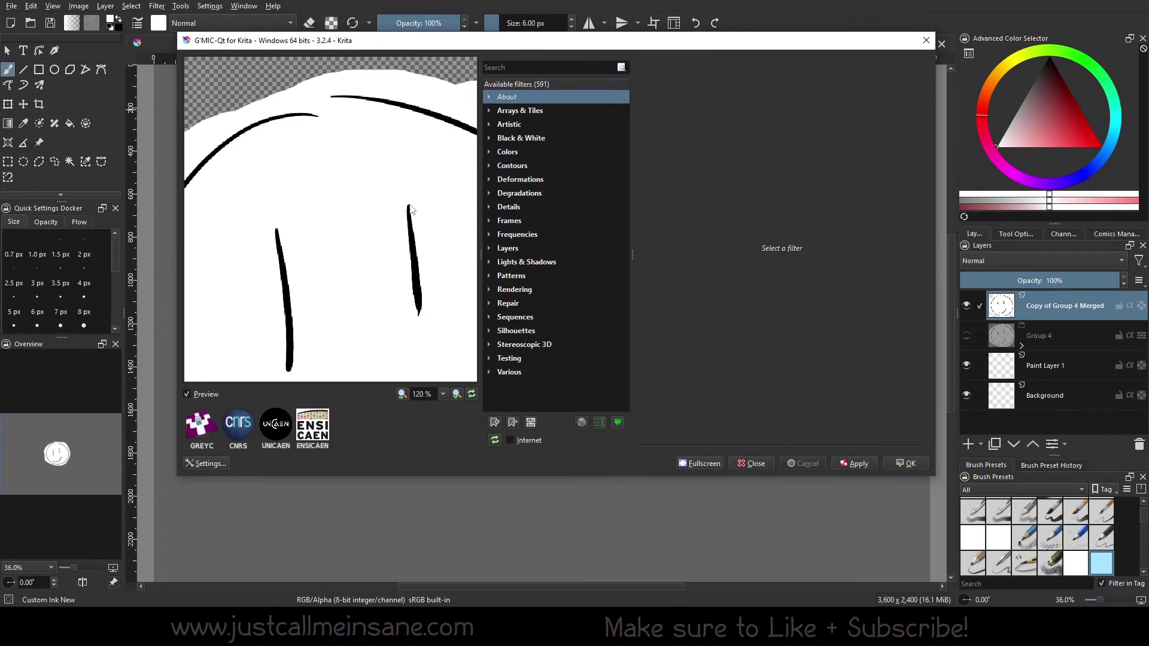
Apply the Artistic > Blockism filter to the smiley layer.
click(489, 125)
click(544, 194)
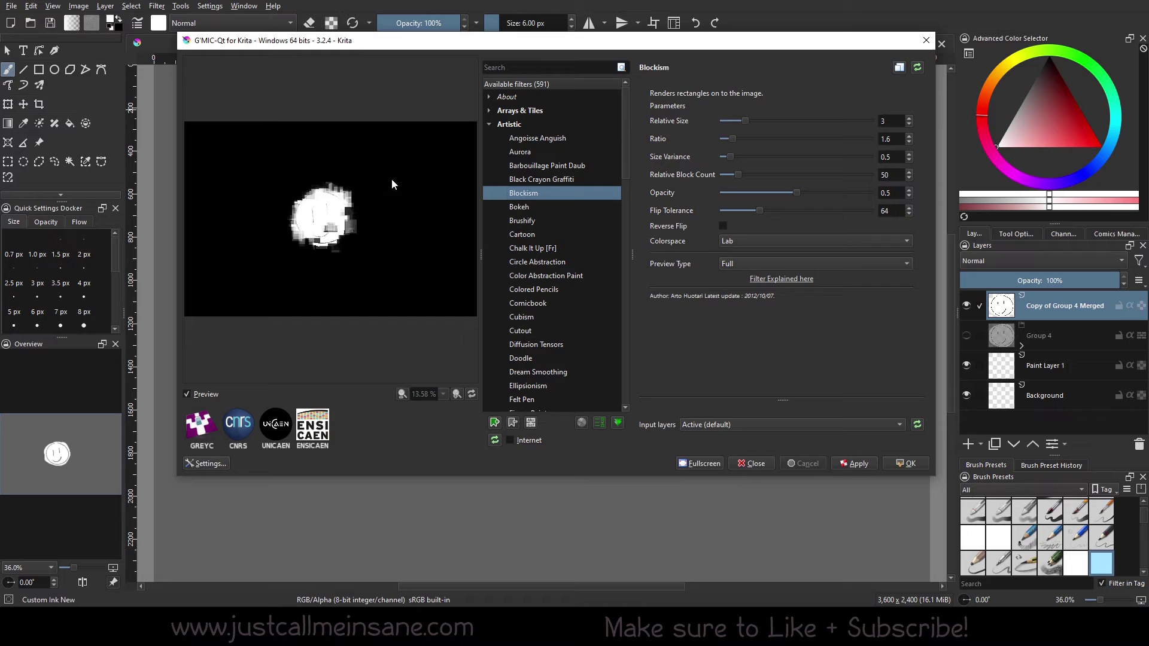
click(857, 464)
Compare Brushify and Chalk It Up [Fr] previews, then apply Black Crayon Graffiti.
drag(547, 51, 486, 121)
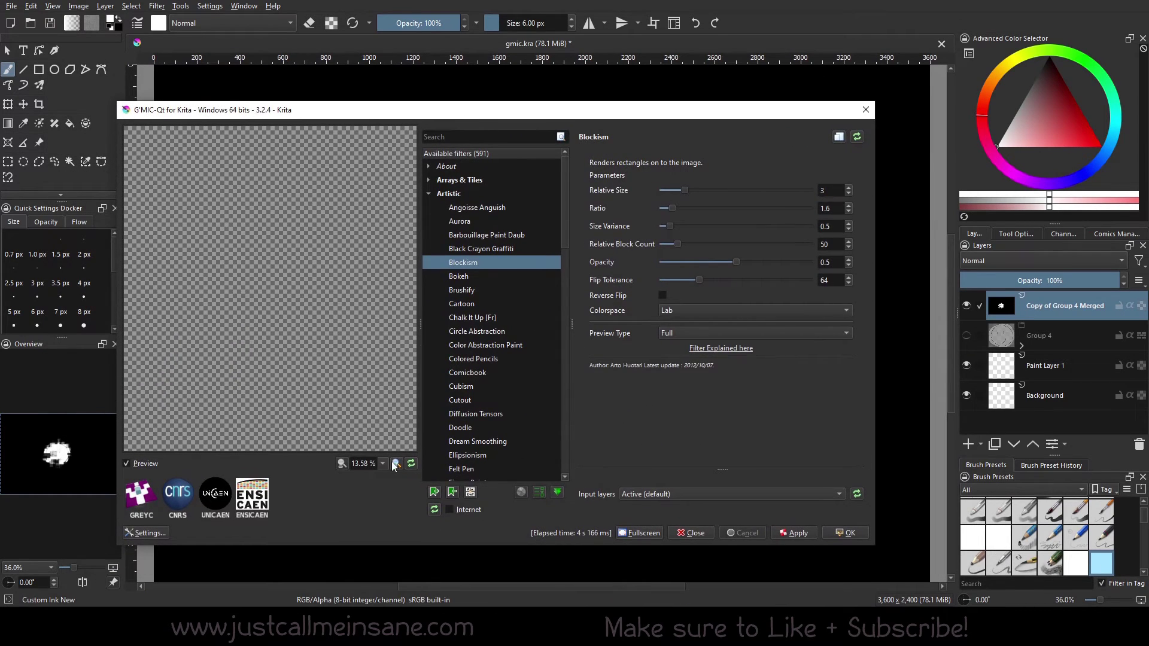
click(412, 464)
click(521, 289)
click(504, 318)
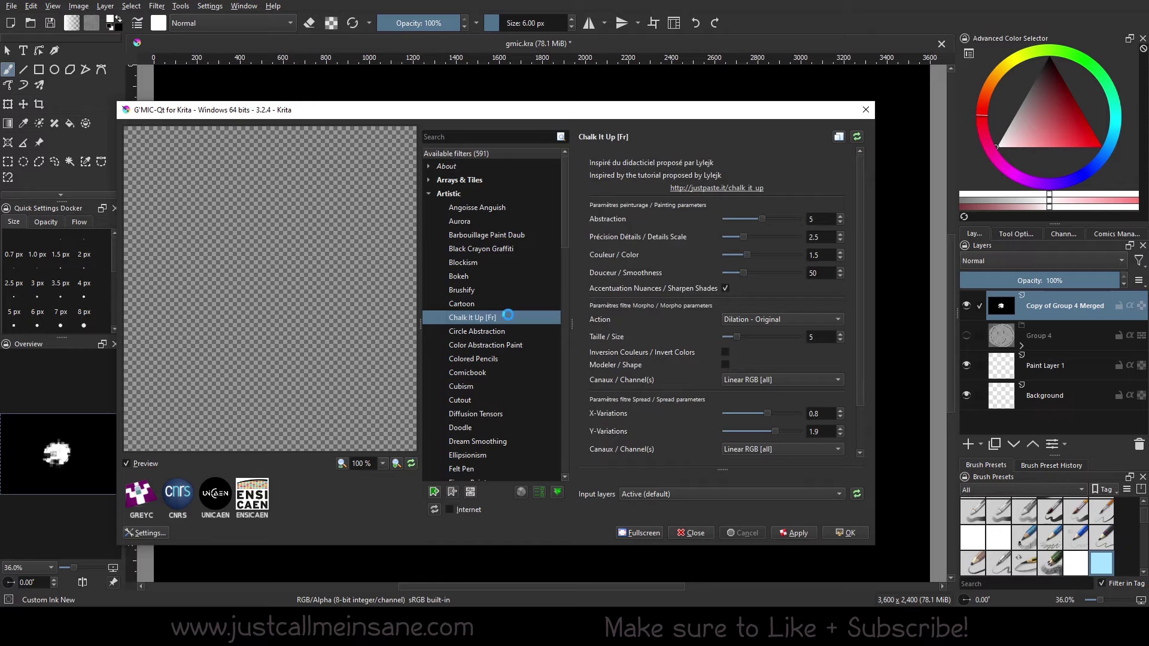
click(495, 291)
click(493, 248)
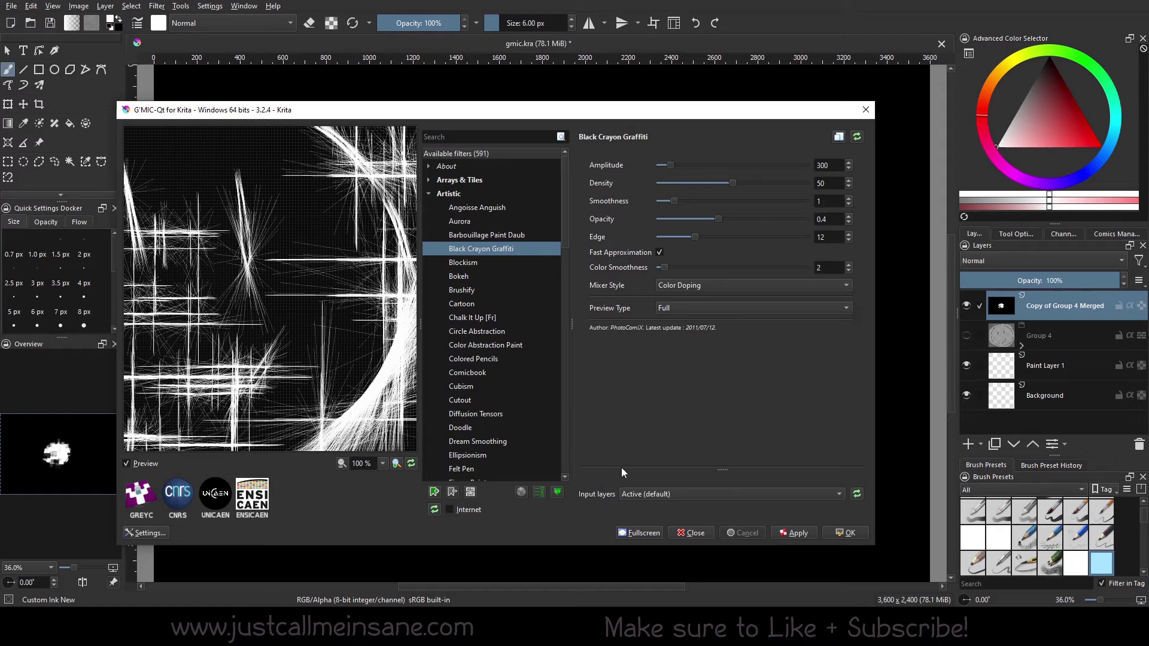
click(858, 537)
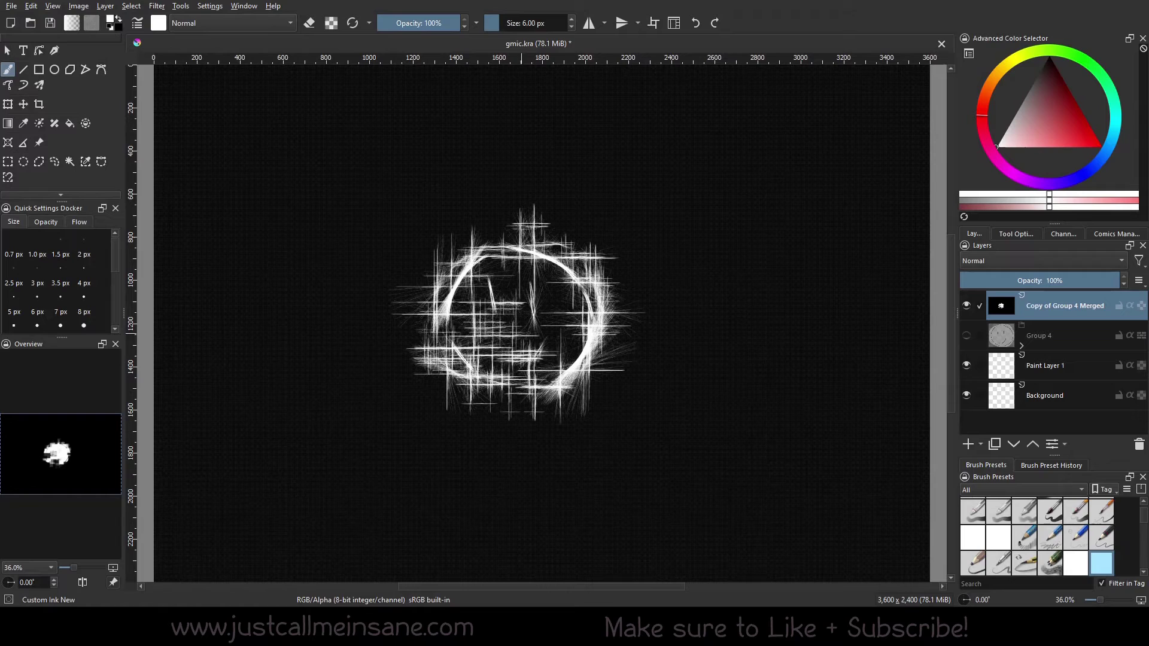
Undo the crayon graffiti effect and relaunch G'MIC-Qt from the Filter menu.
scroll(661, 438, down, 2)
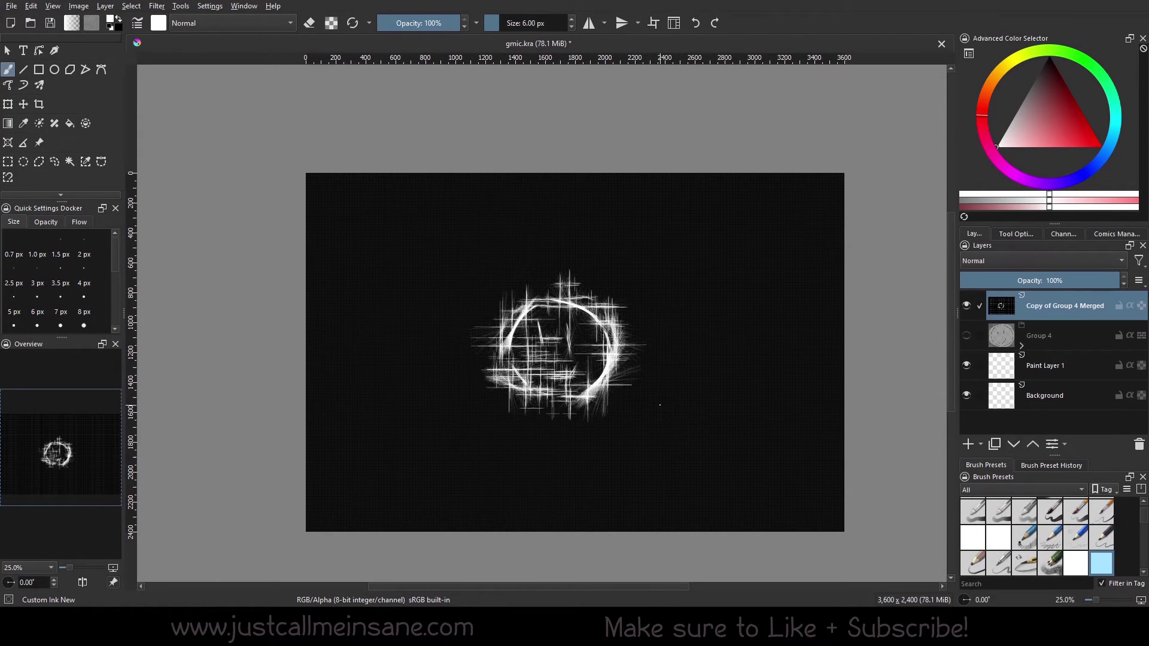
key(ctrl+z)
scroll(646, 384, up, 1)
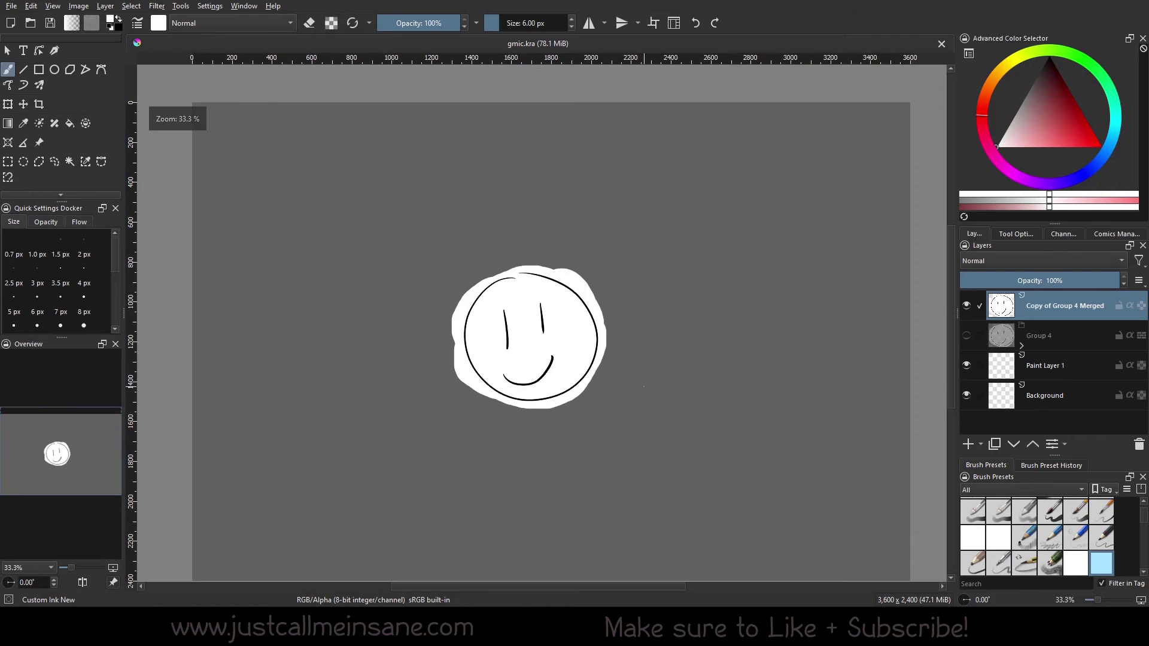
click(157, 6)
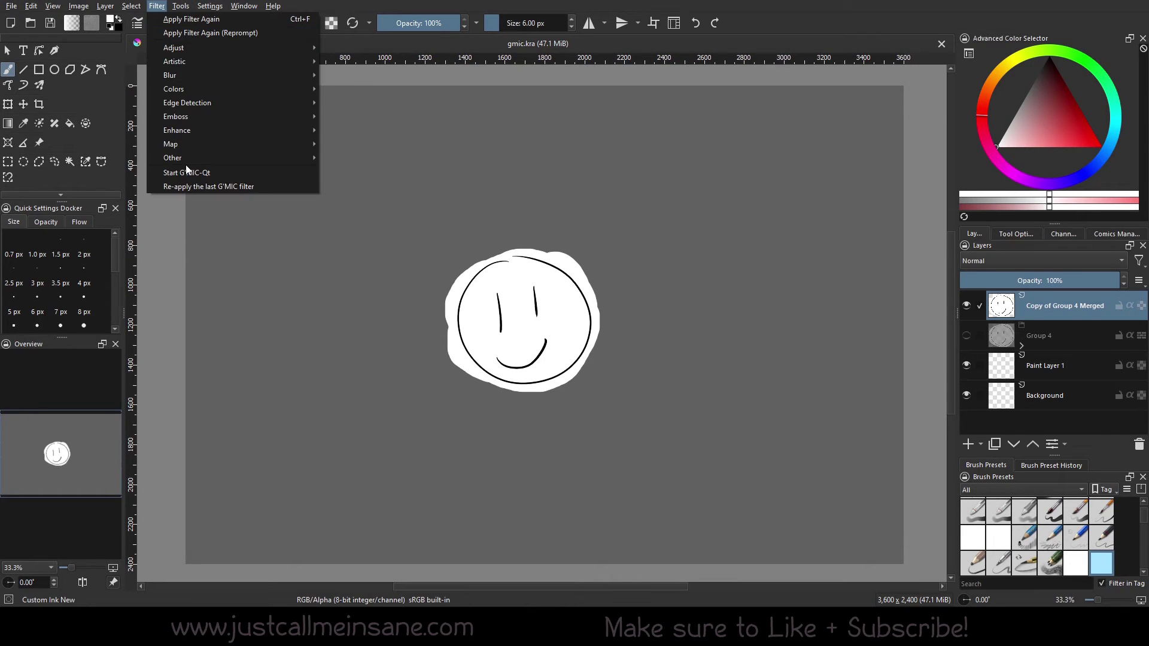
click(190, 172)
click(157, 6)
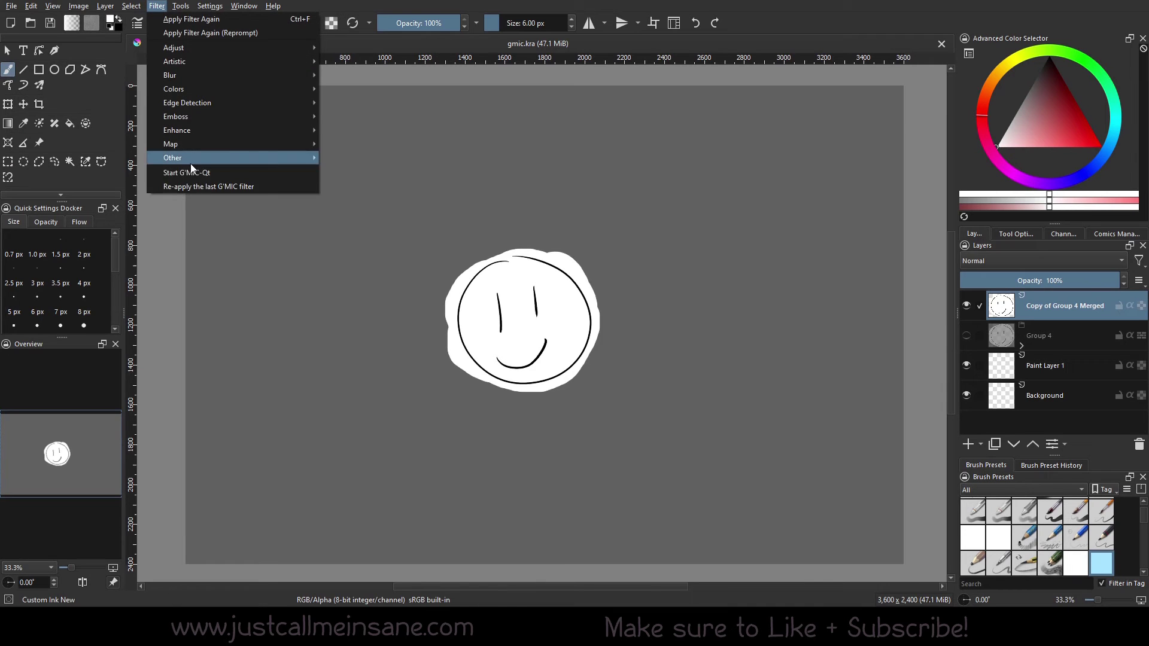
click(190, 172)
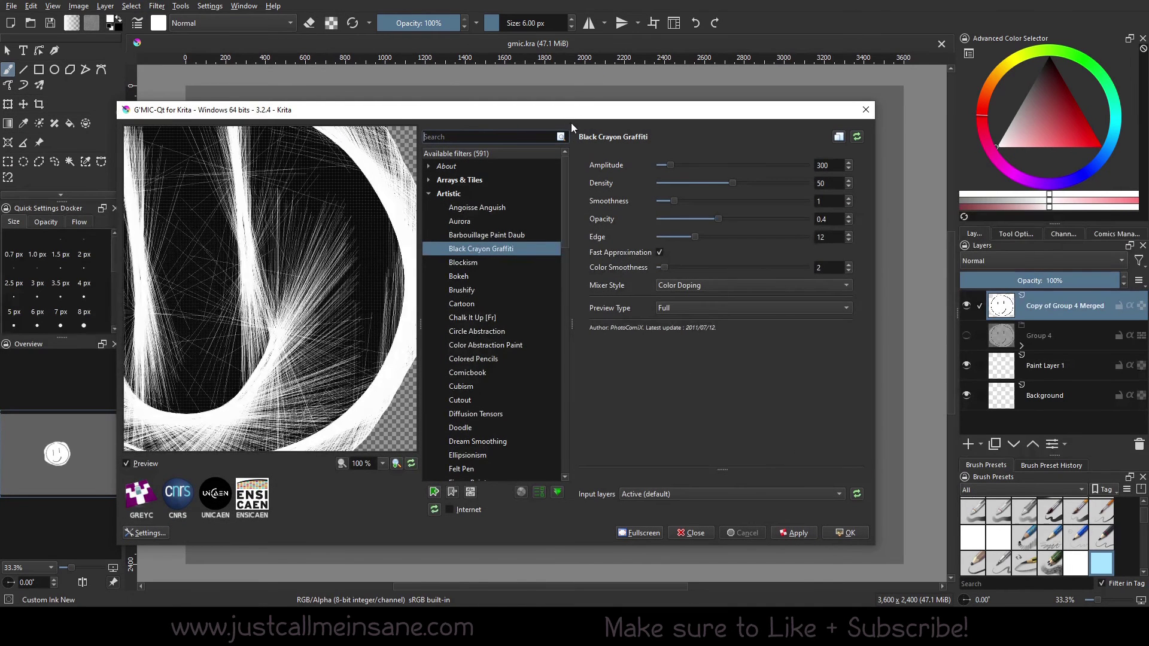
Collapse the Artistic category and press on the preview to compare it with the original smiley.
drag(571, 123, 646, 126)
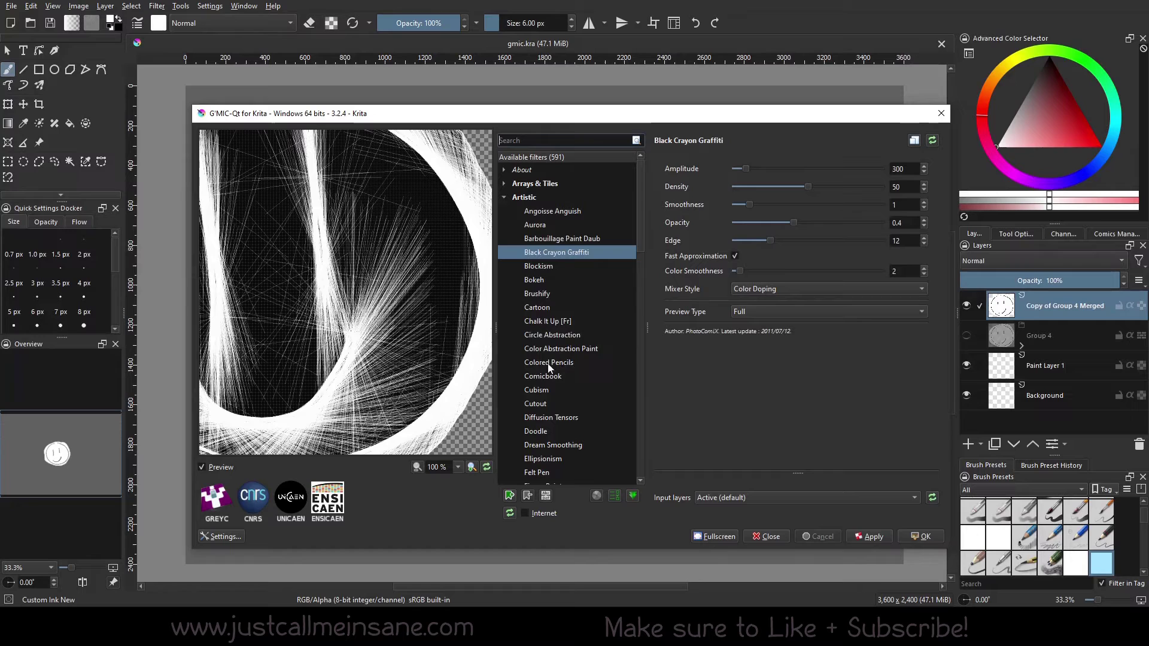
click(505, 197)
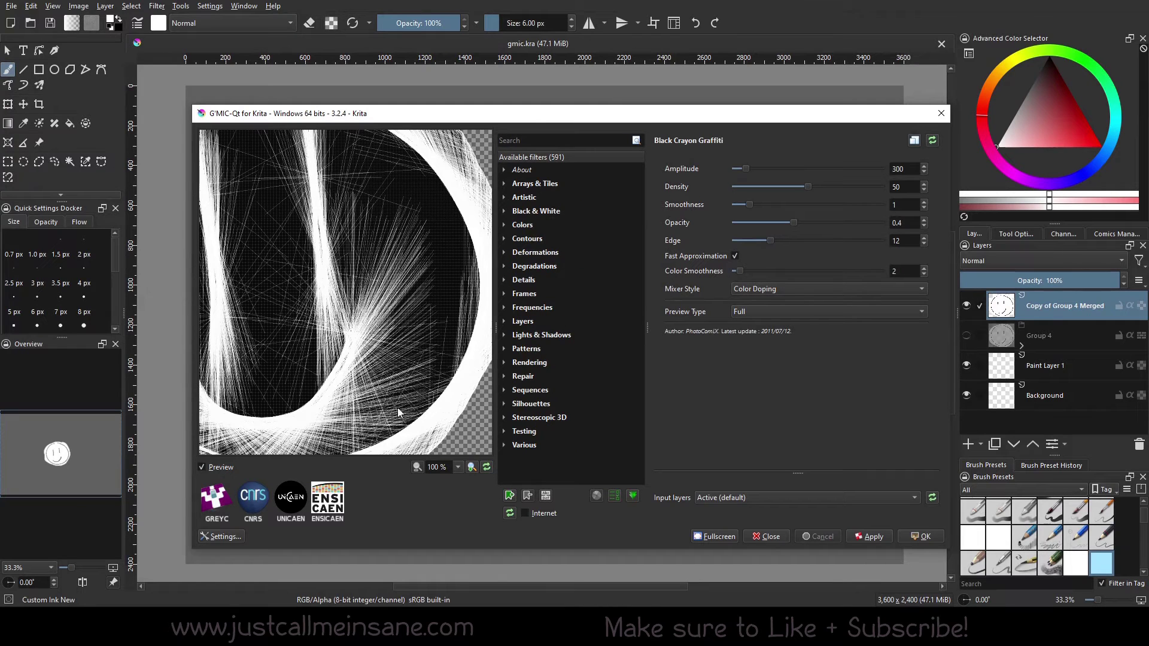
drag(450, 414, 377, 329)
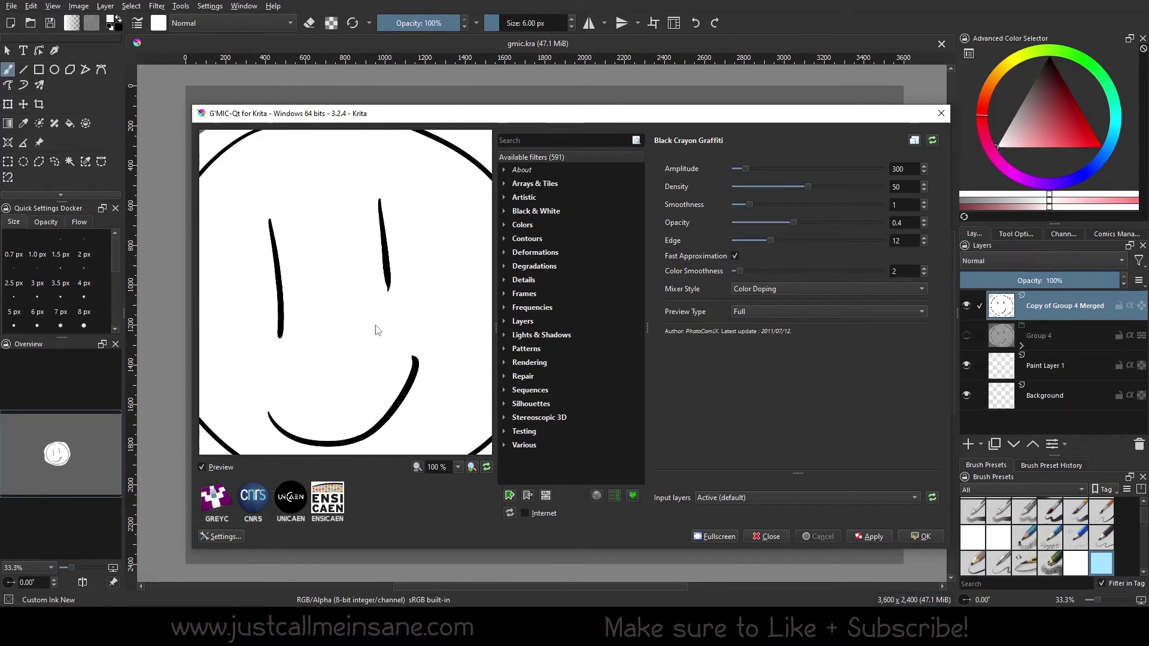
Zoom the preview in three steps and back out to 100 %, then close G'MIC-Qt without applying.
click(457, 466)
click(487, 509)
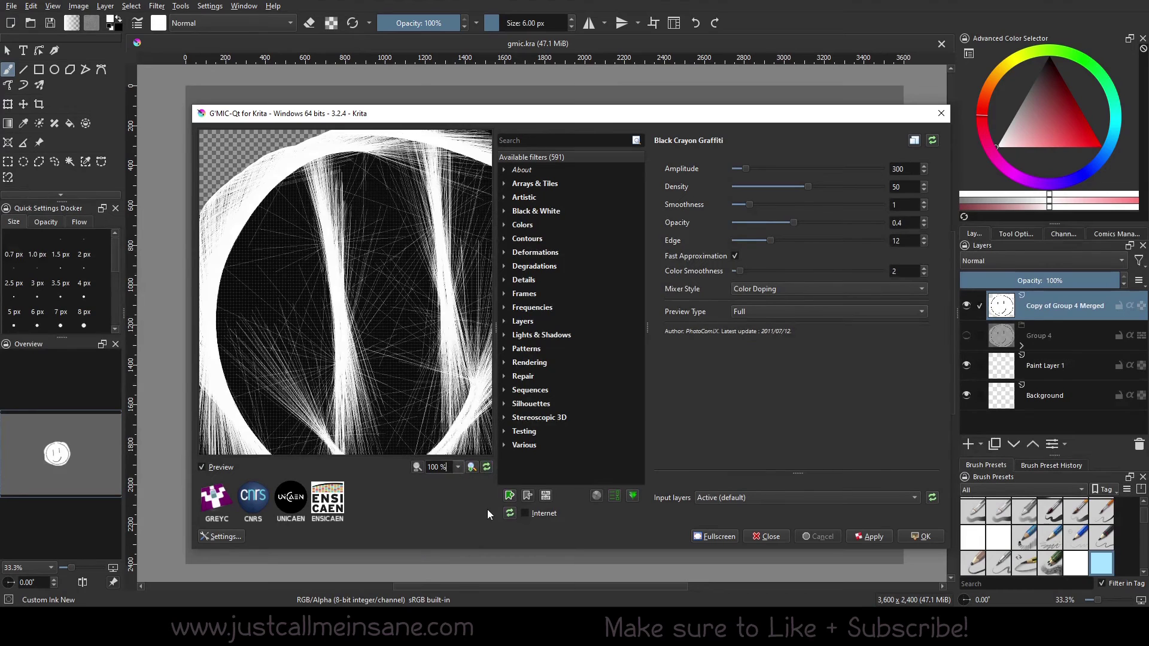
click(472, 468)
click(473, 468)
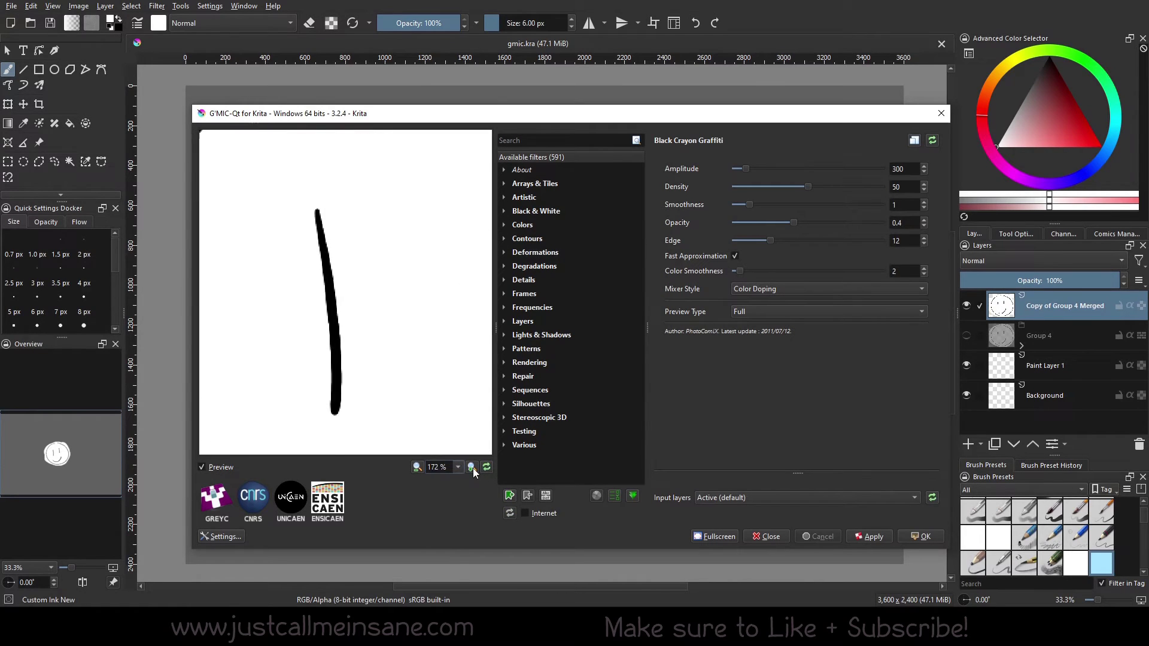
click(473, 467)
click(417, 468)
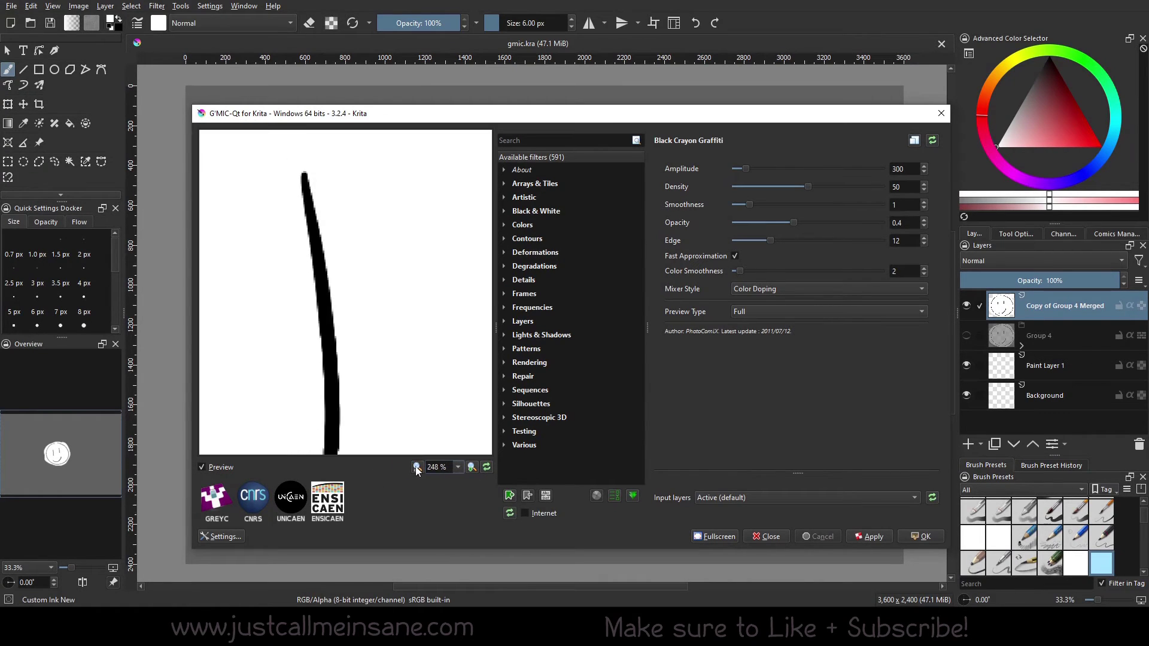
click(417, 468)
click(417, 467)
click(417, 467)
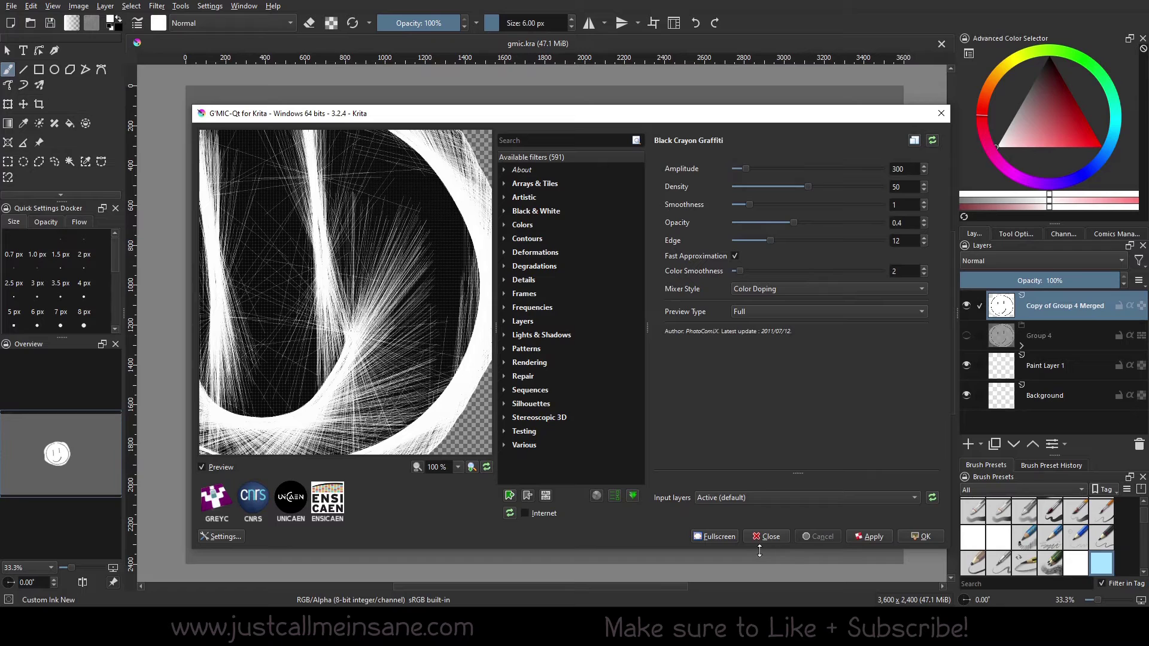
click(771, 538)
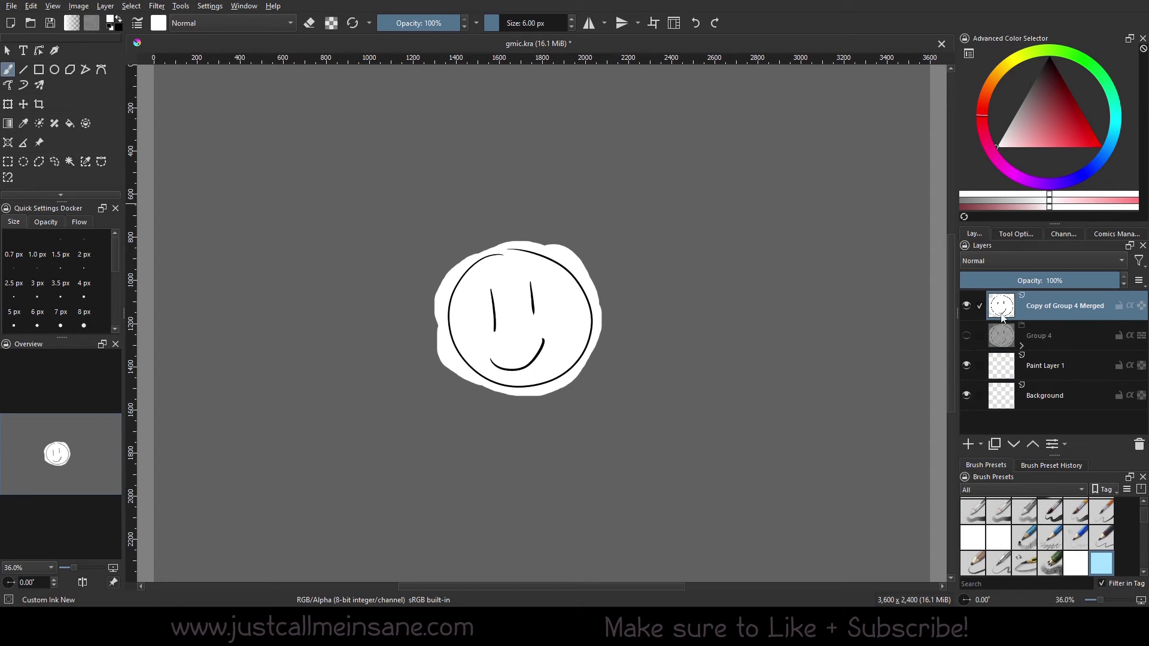
Hide Copy of Group 4 Merged, show and expand Group 4, and select Paint Layer 3.
click(966, 306)
click(966, 335)
click(1021, 347)
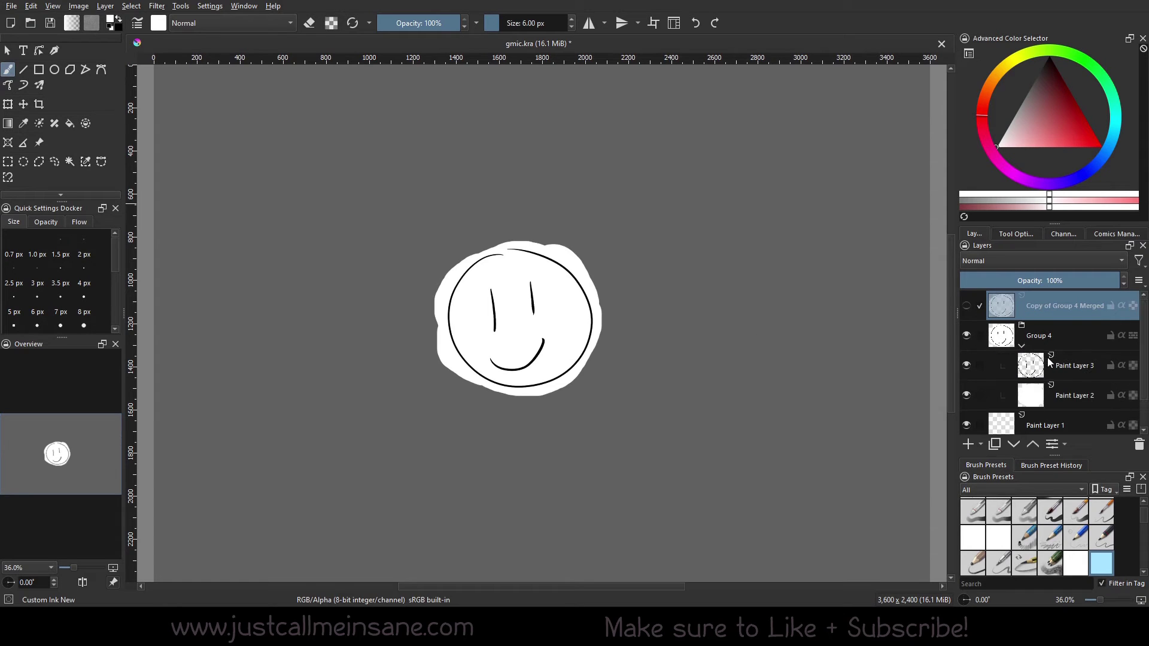
click(1036, 366)
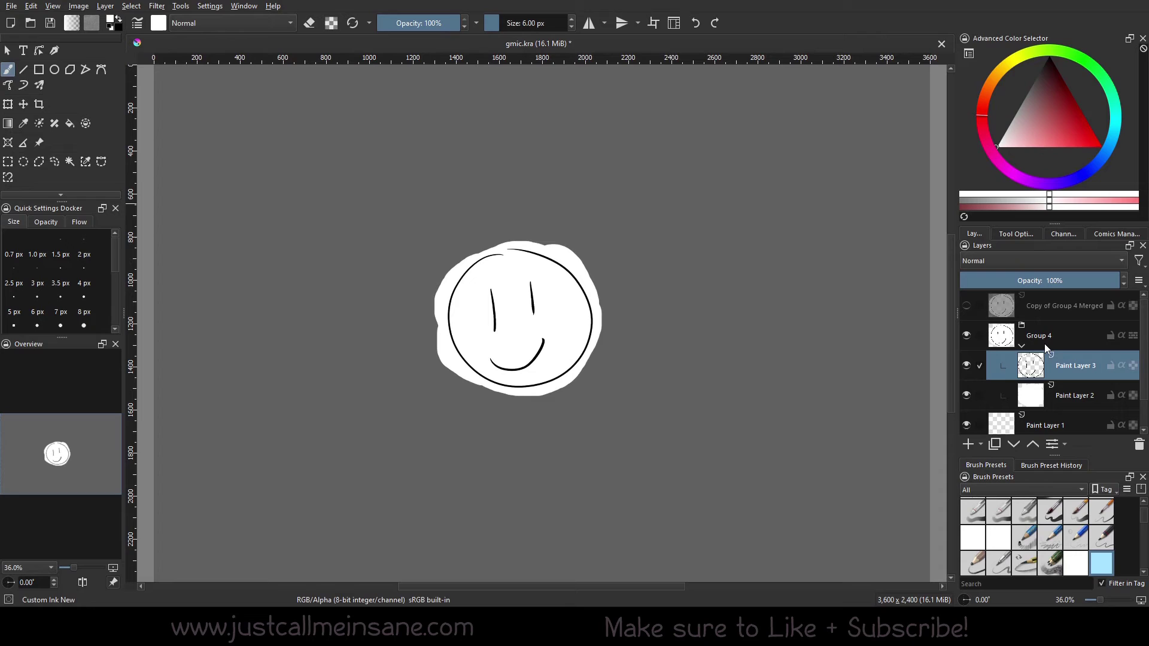
mouse_move(1060, 339)
click(158, 7)
Launch G'MIC-Qt and compare the input-layer options: active and below, all, active and above.
click(216, 170)
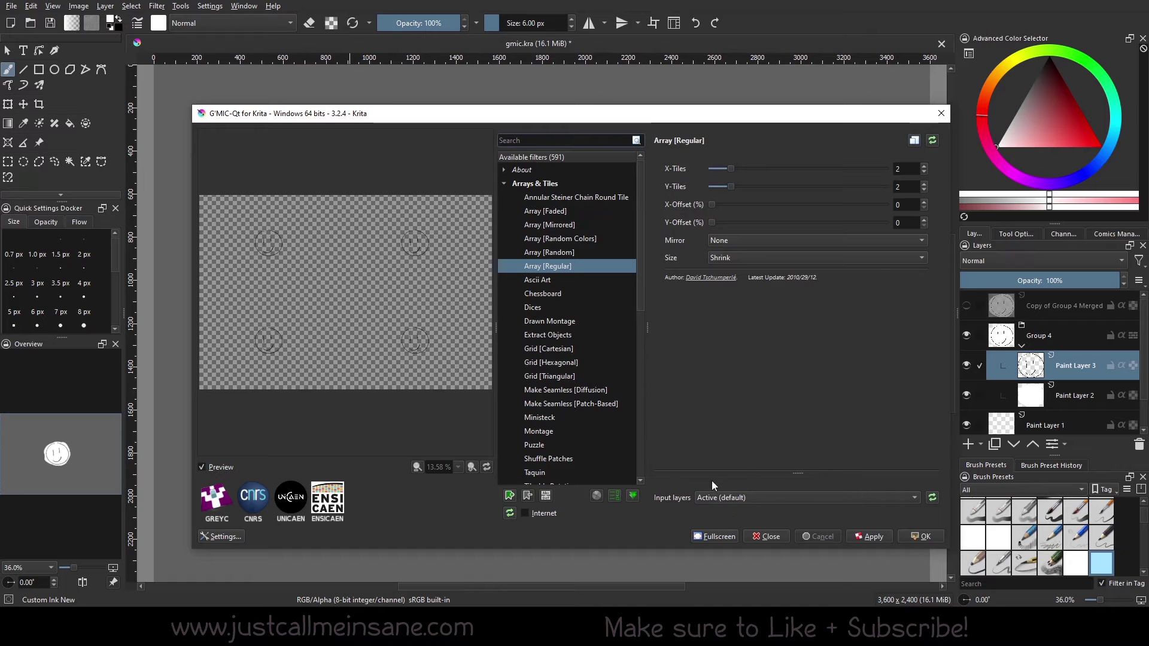
click(716, 498)
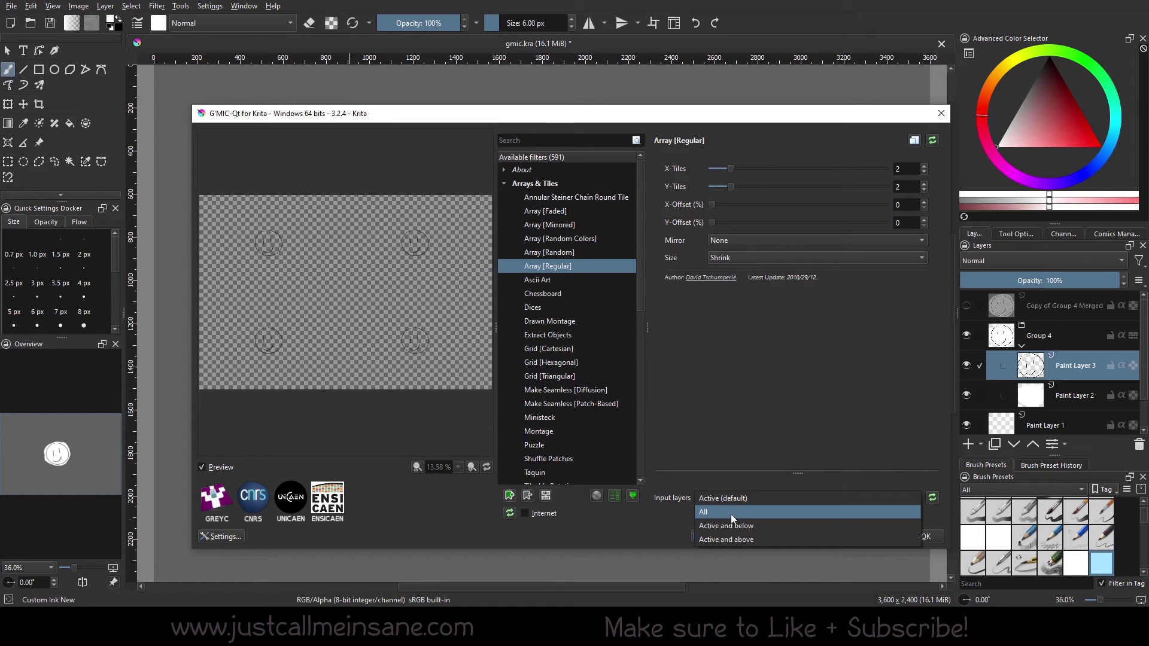
click(750, 526)
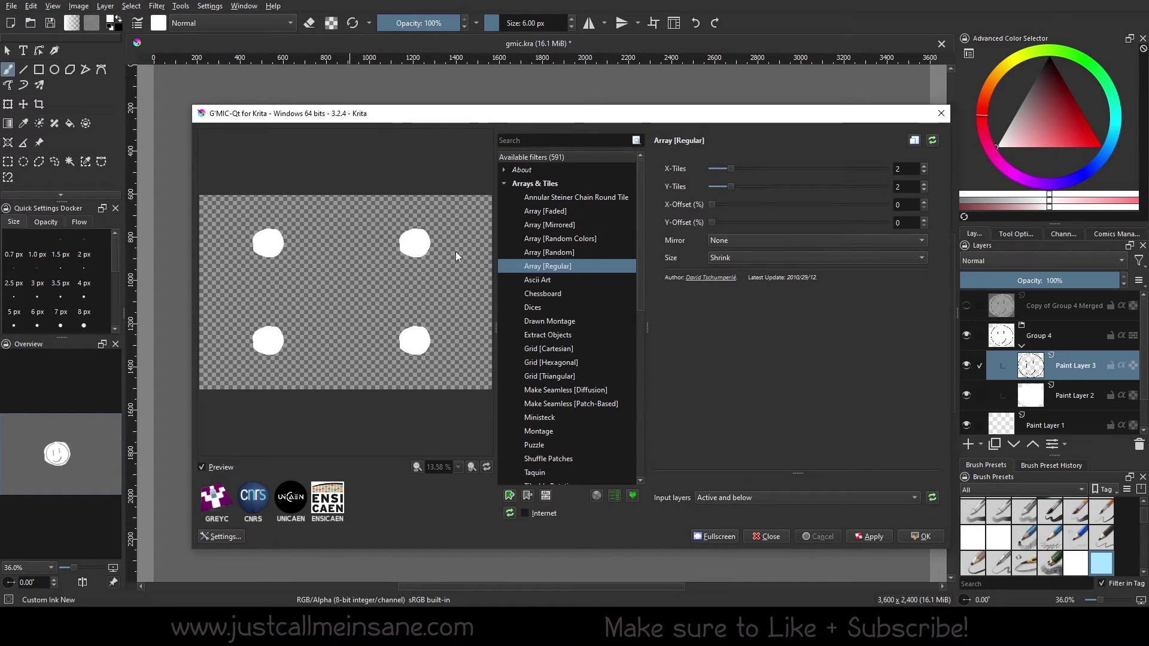
click(716, 498)
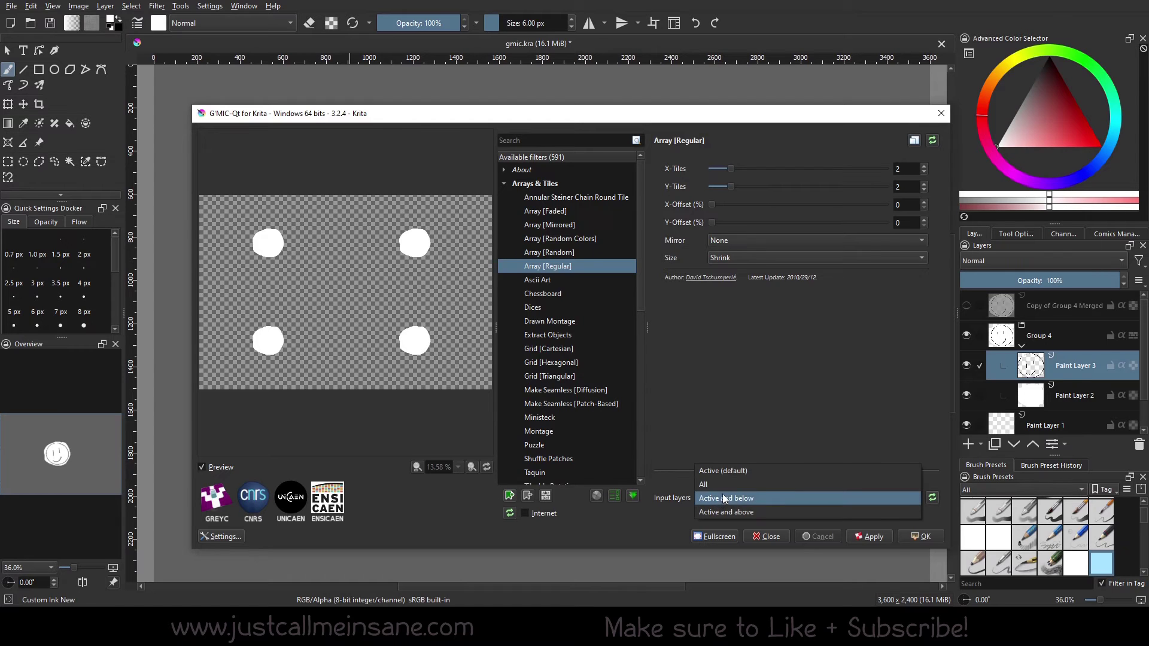
click(730, 489)
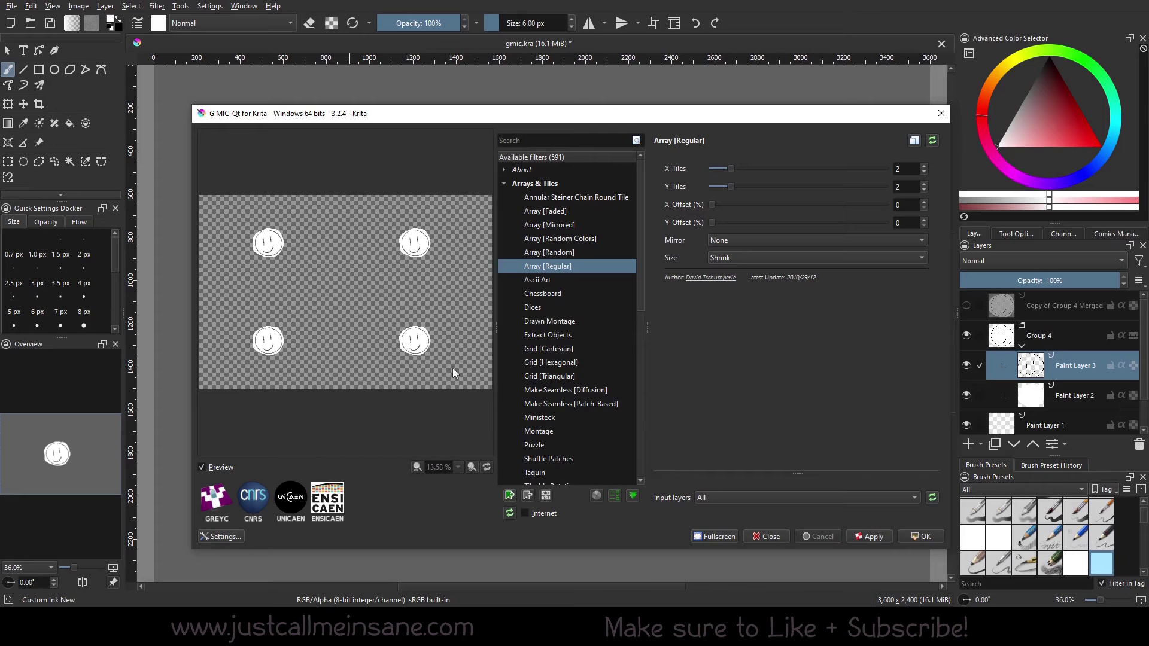
click(715, 501)
click(720, 520)
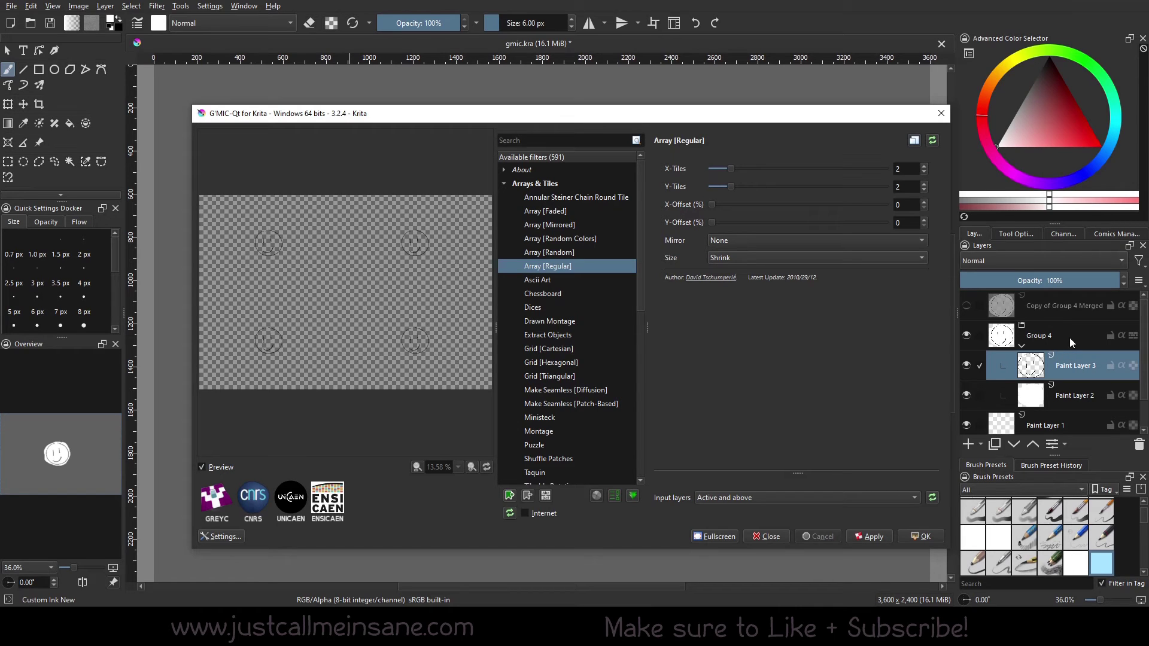
click(736, 501)
click(745, 486)
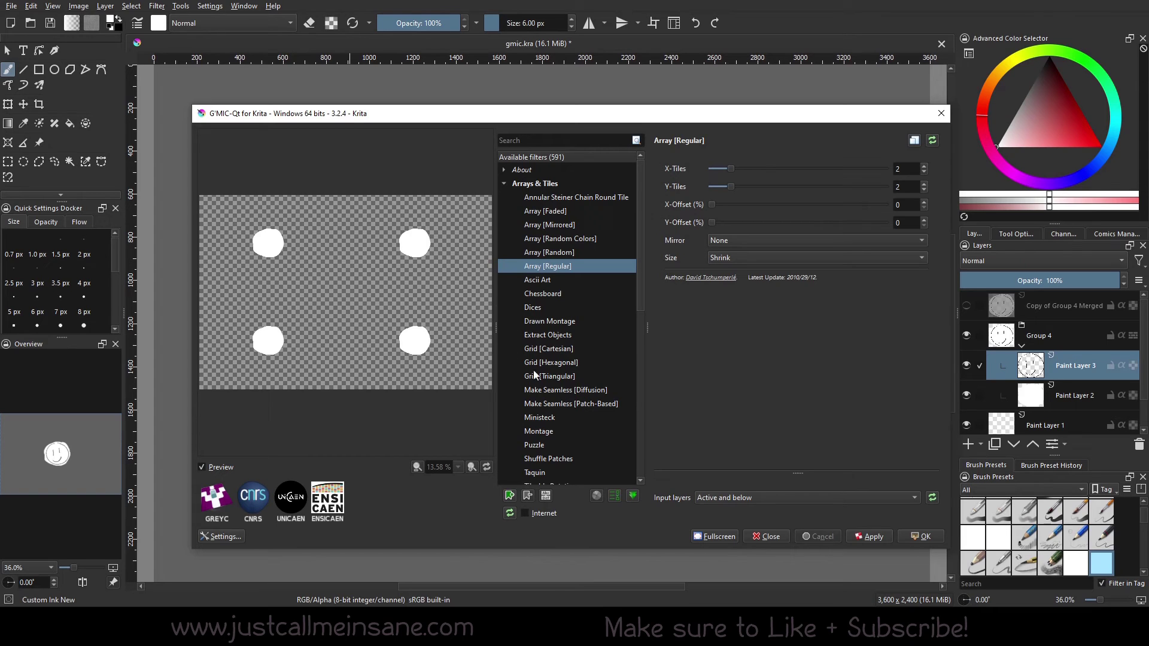
click(747, 497)
click(725, 476)
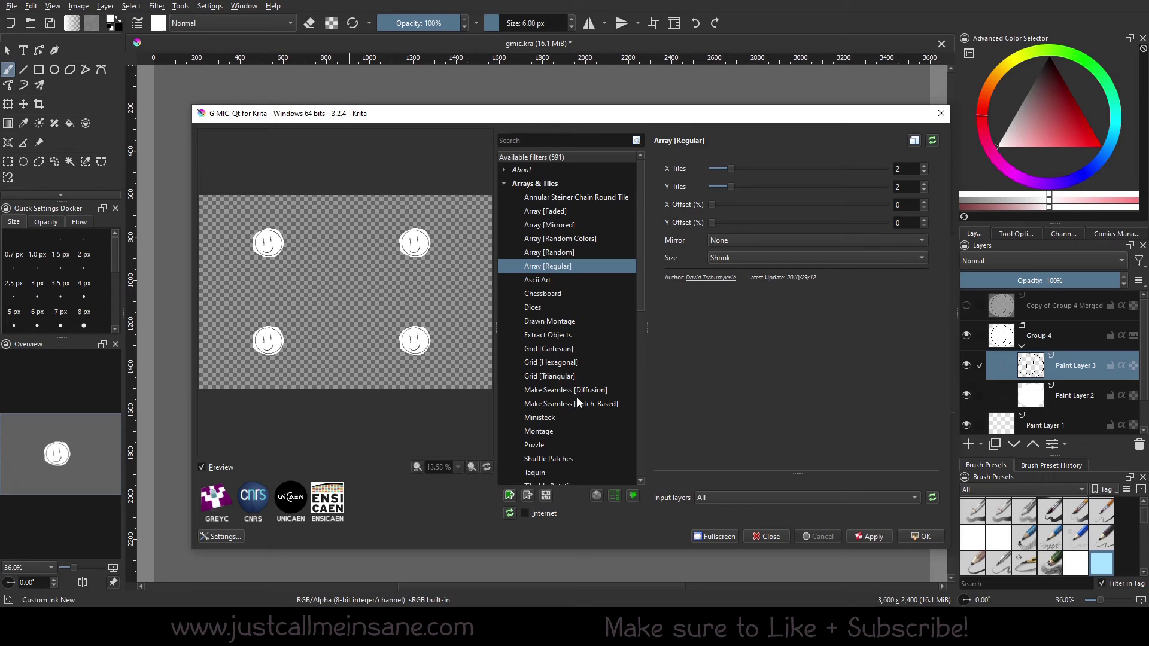
Try the Make Seamless [Diffusion], Array [Random Colors], Montage and Shuffle Patches filters.
click(592, 389)
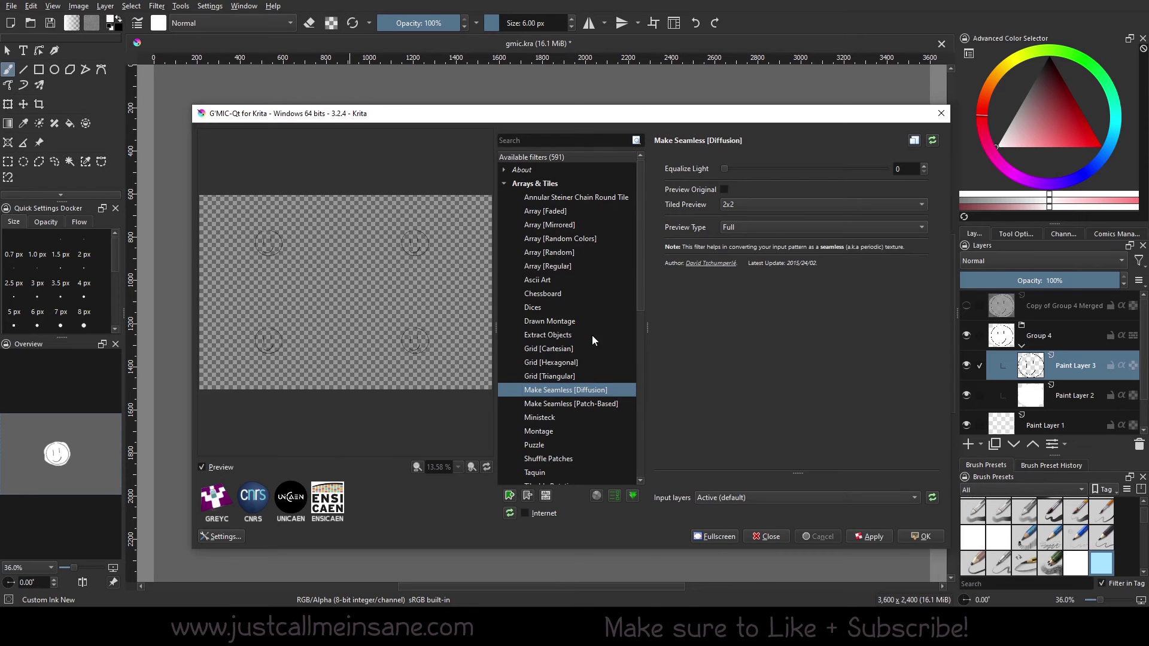
click(574, 243)
click(588, 428)
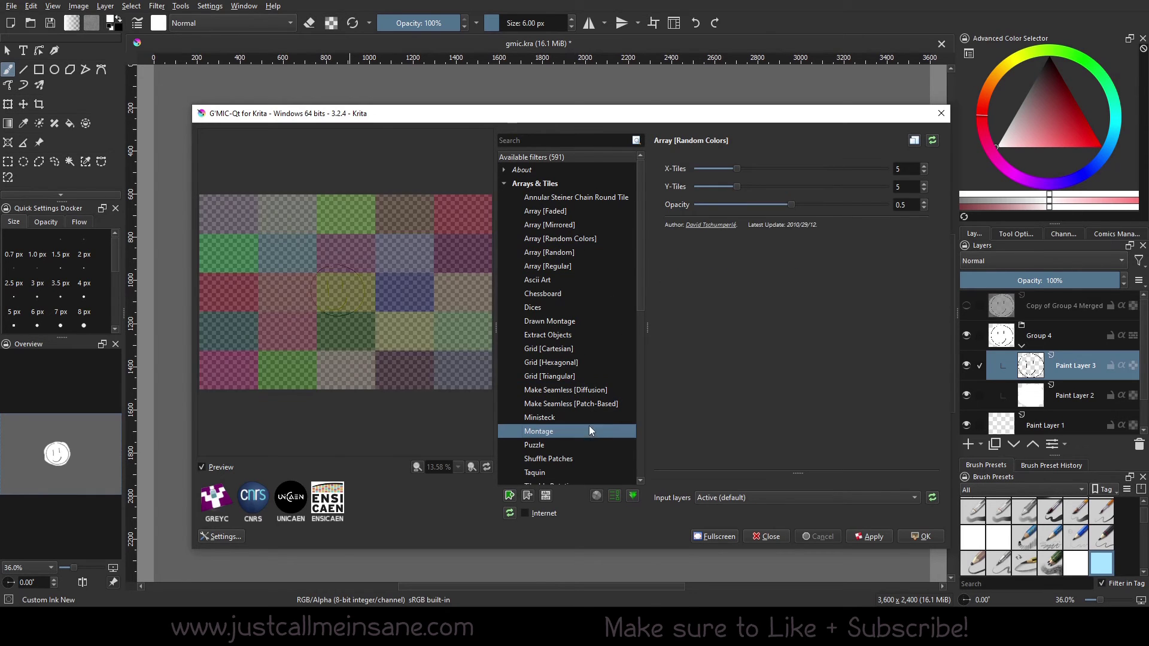
click(724, 499)
click(738, 512)
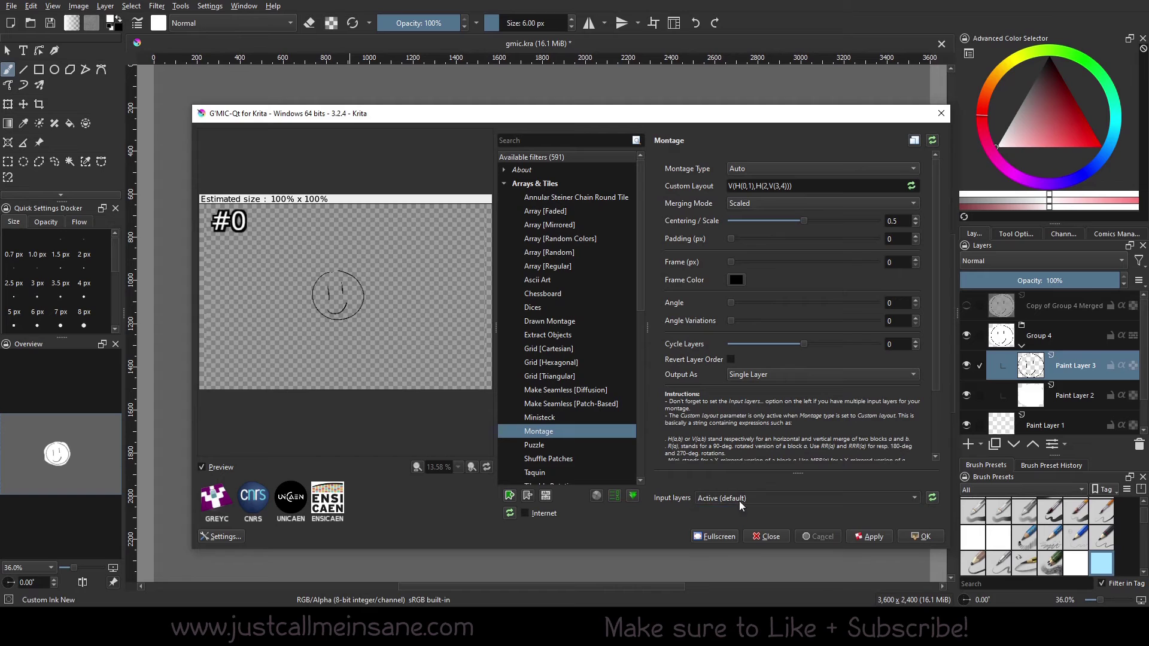
click(584, 458)
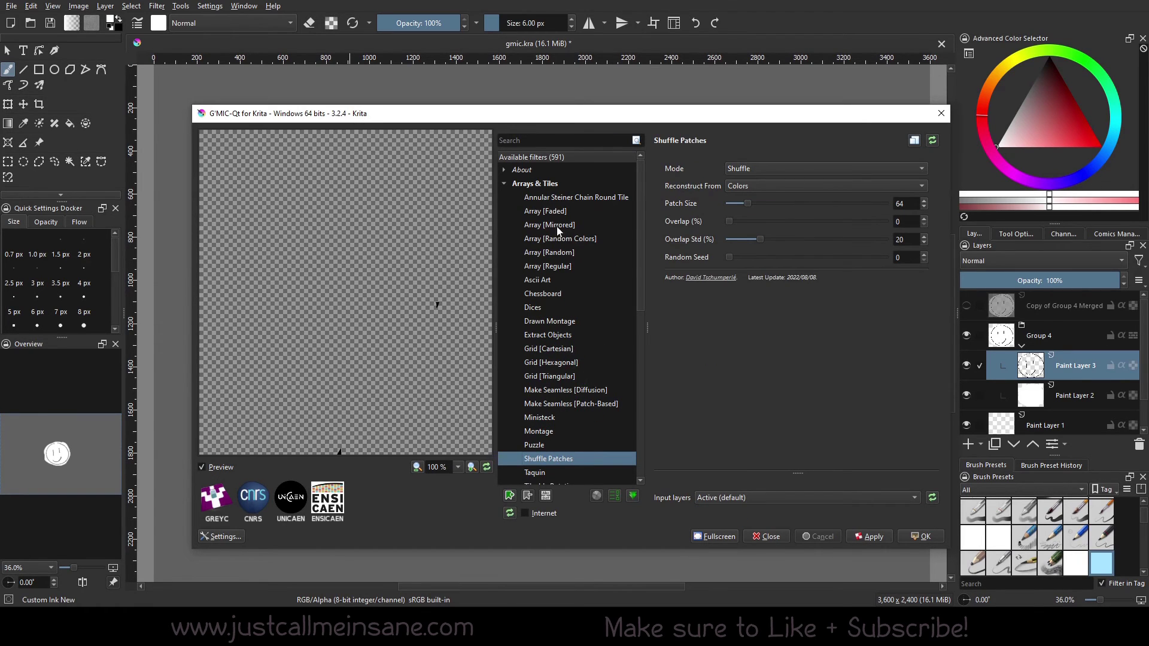
Apply Array [Faded] with all layers as input, after trying Array [Mirrored].
click(583, 225)
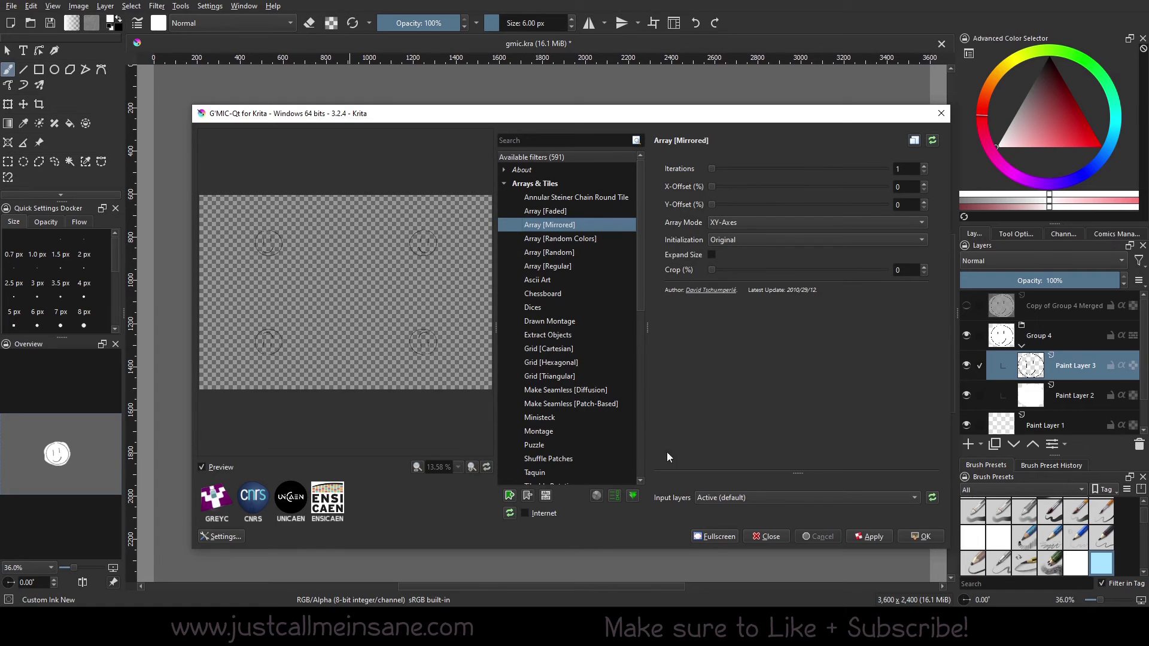
click(565, 208)
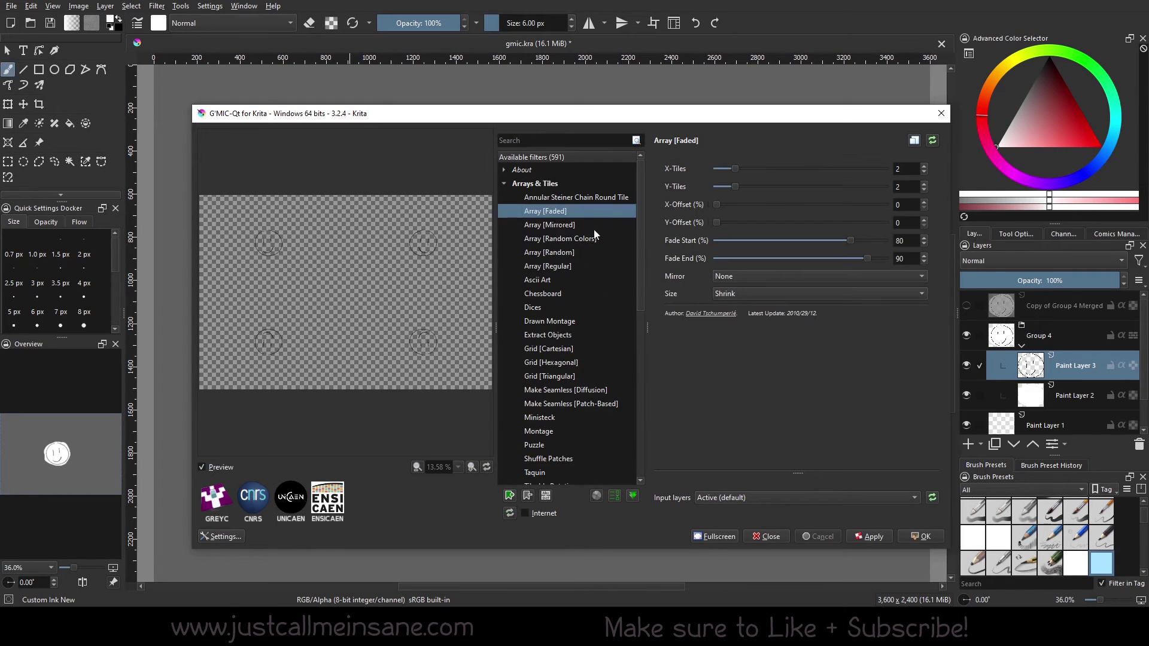
click(717, 505)
click(723, 512)
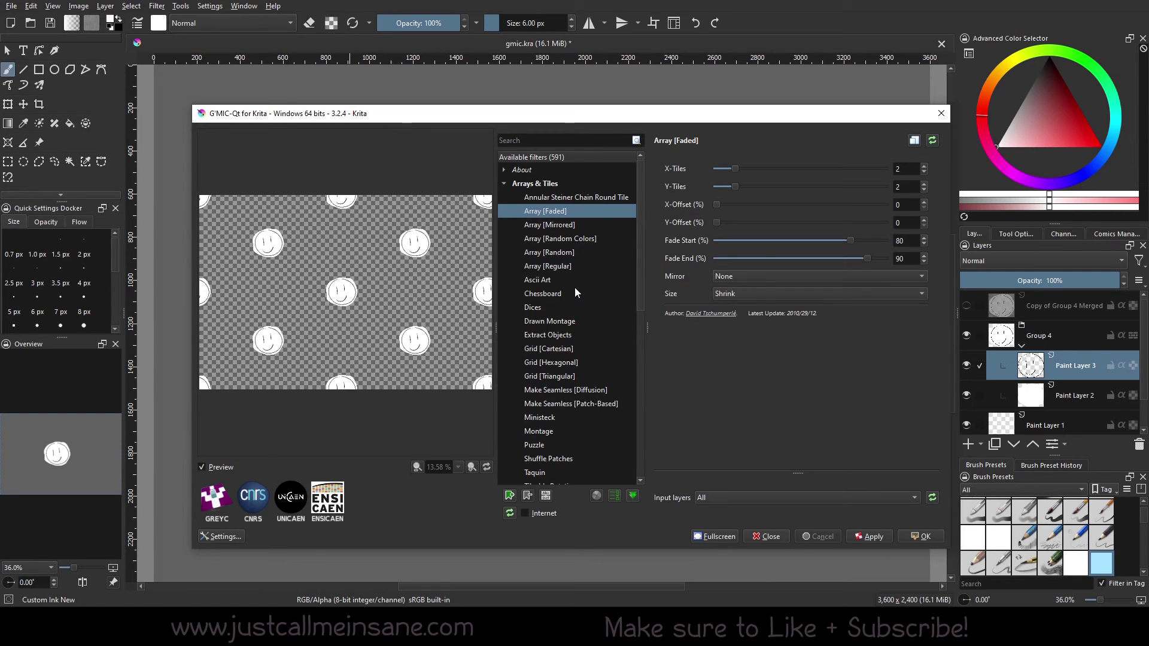
click(921, 537)
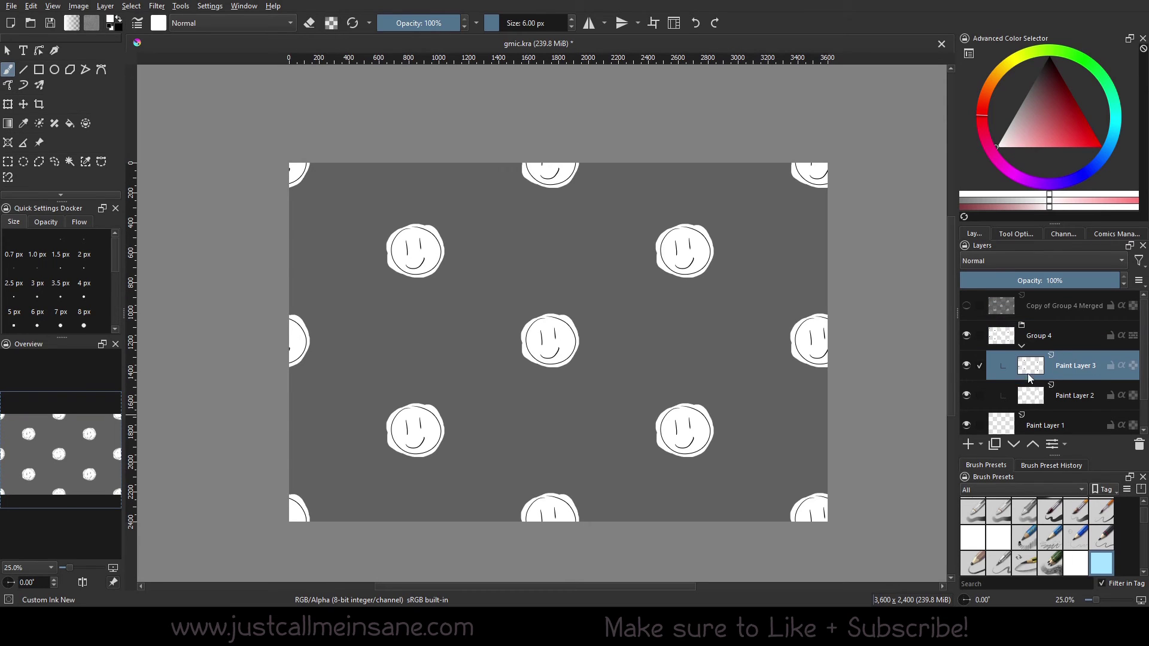
Toggle the white face fills and smiley outline layers off and on to compare.
click(967, 395)
click(967, 395)
click(966, 366)
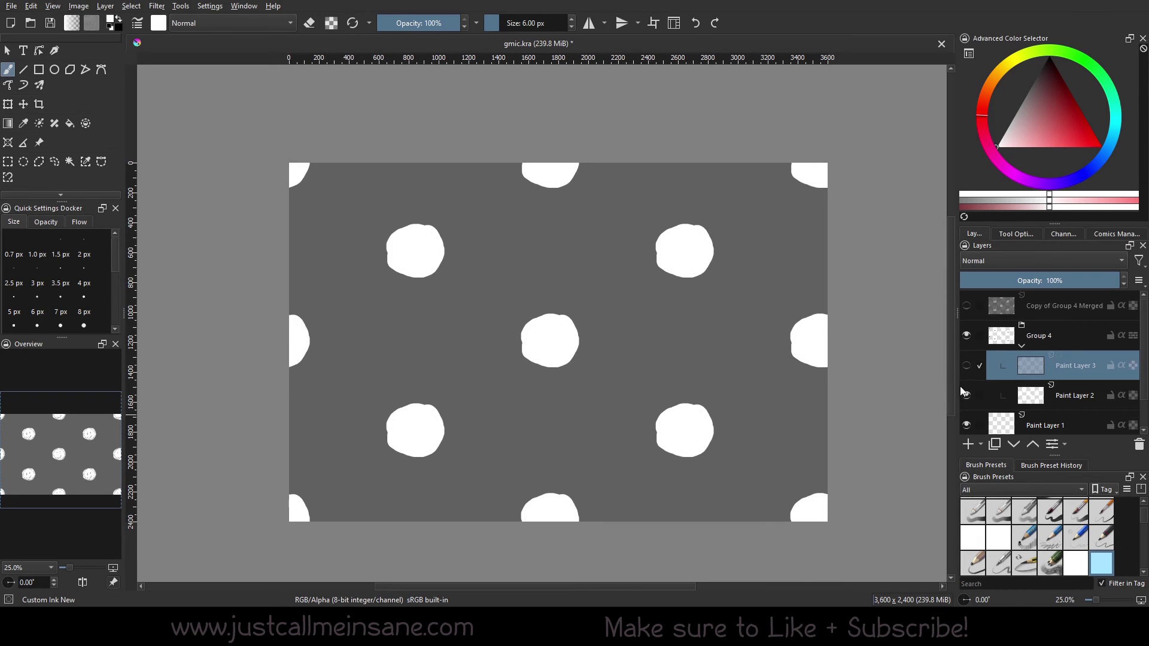
click(968, 395)
click(967, 396)
click(966, 365)
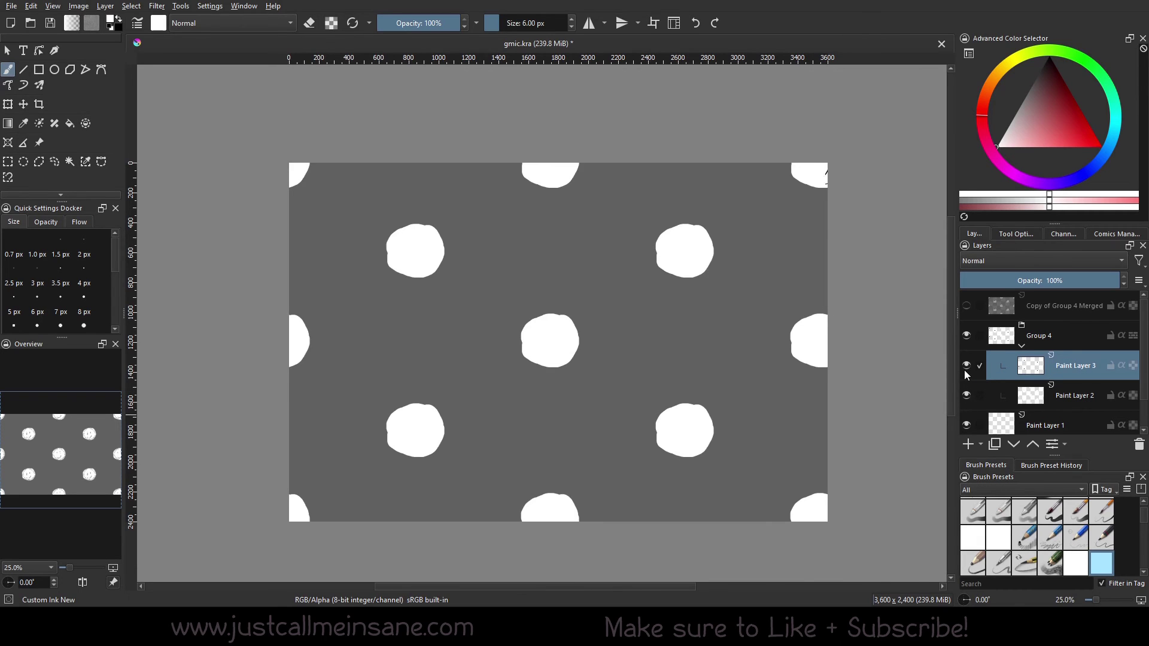
Compare Group 4 with its merged copy, keep Group 4 visible, and select Paint Layer 2.
click(966, 306)
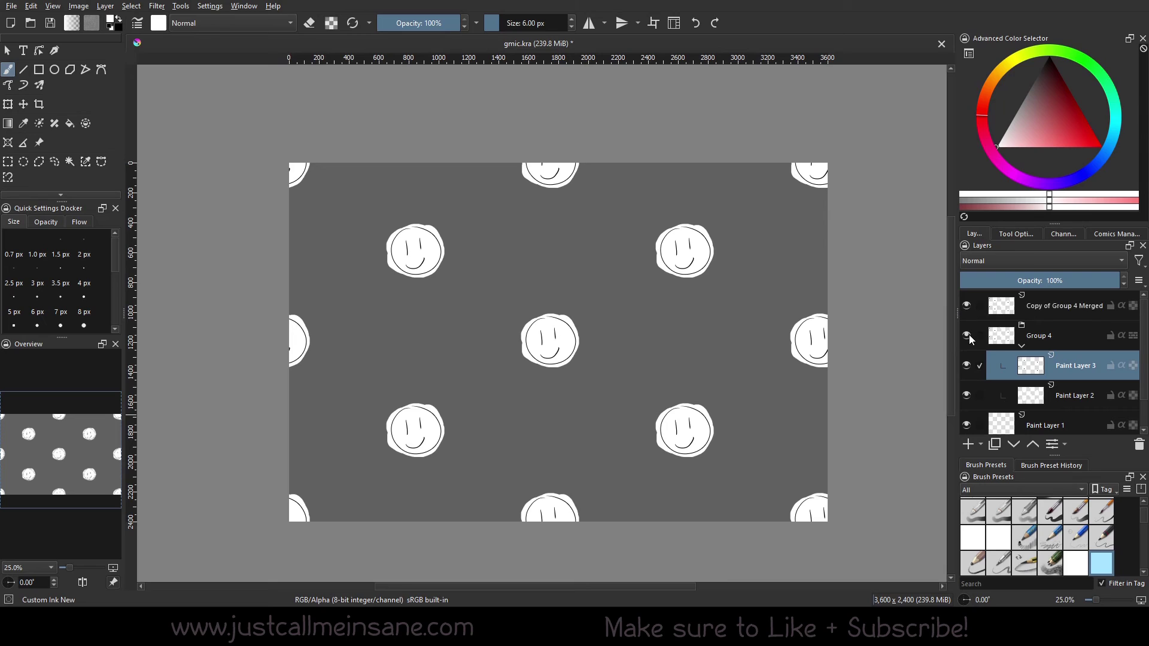
click(967, 337)
click(1028, 311)
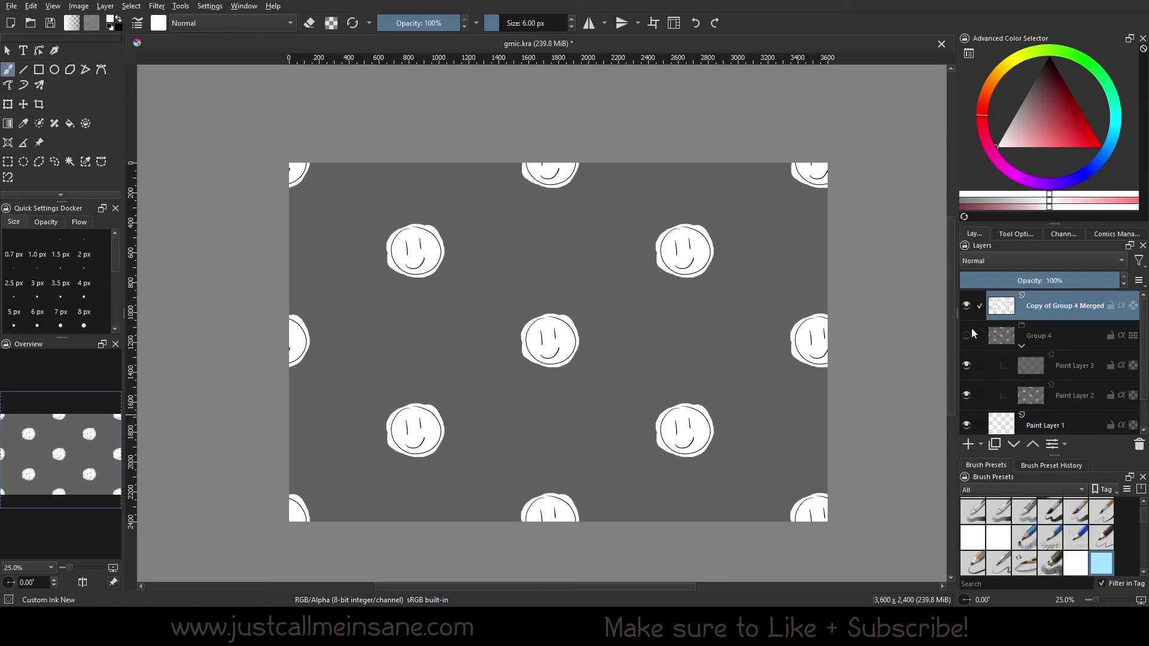
click(972, 334)
click(972, 317)
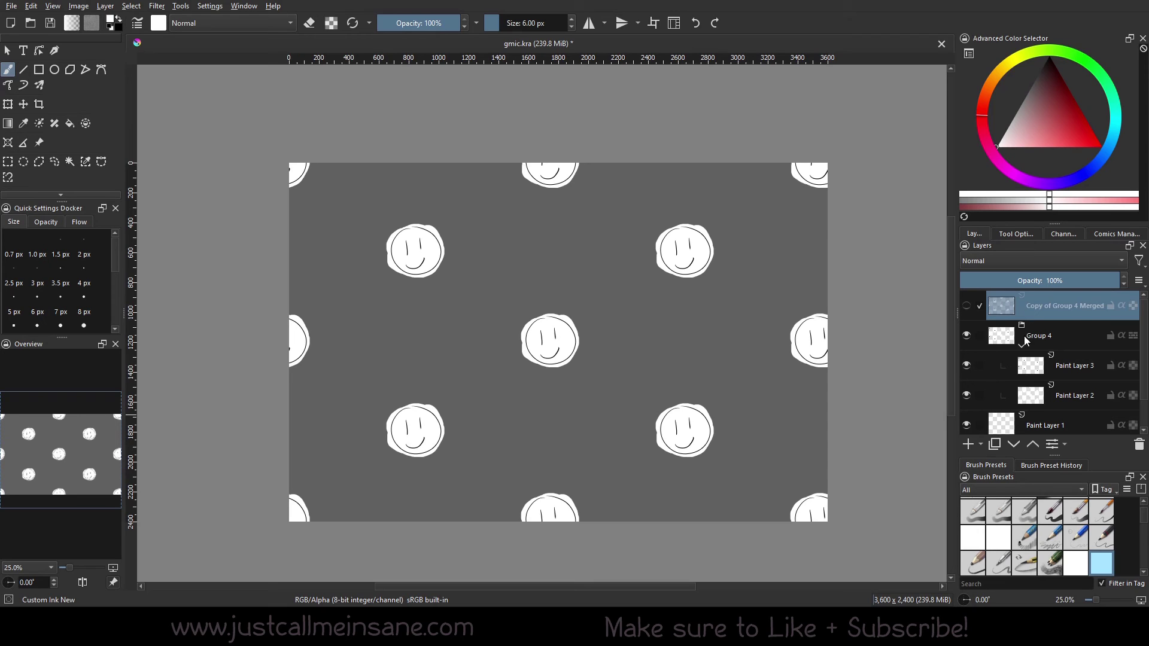
click(1056, 377)
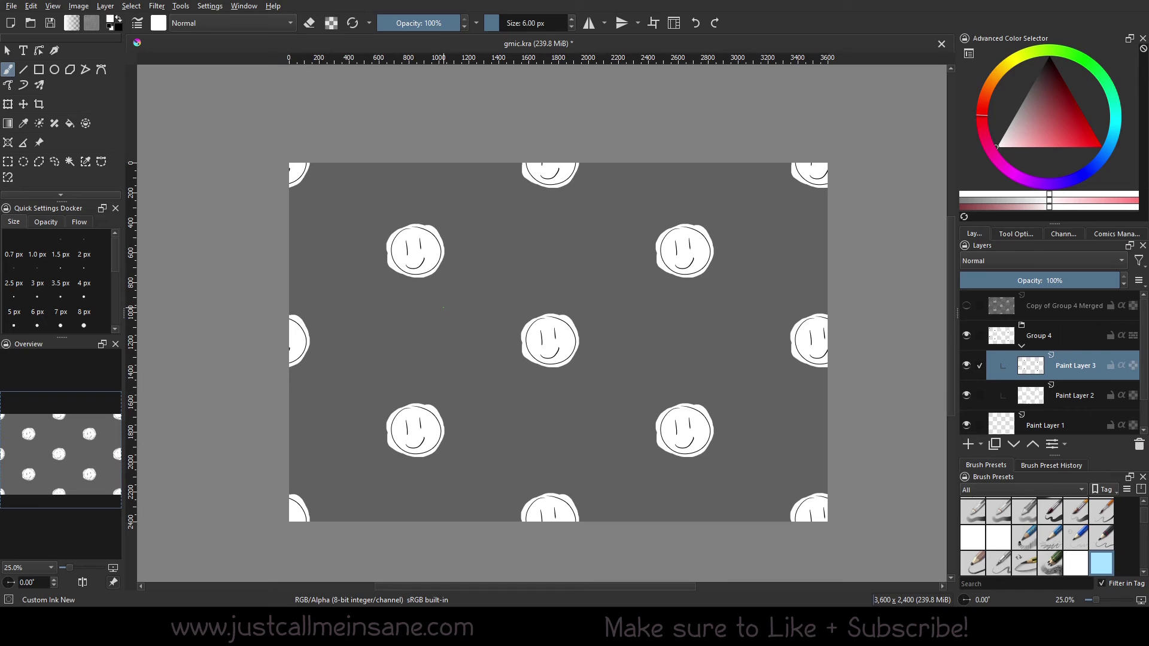
click(1050, 390)
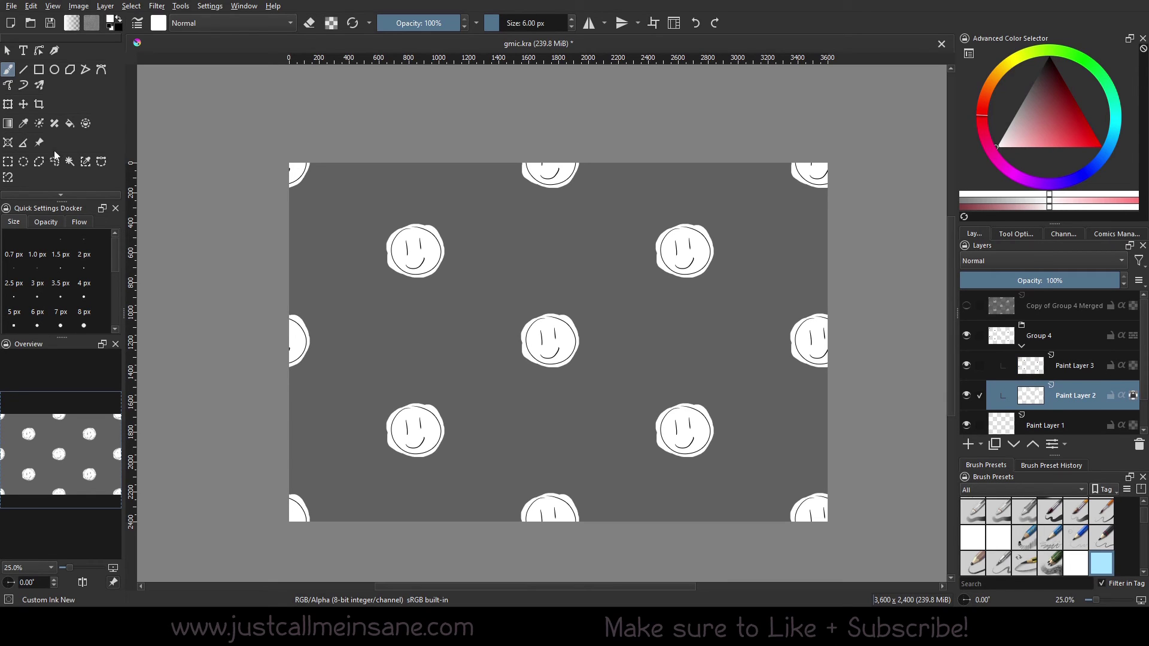
Fill the right-edge face red and the upper right face teal.
key(f)
click(1074, 120)
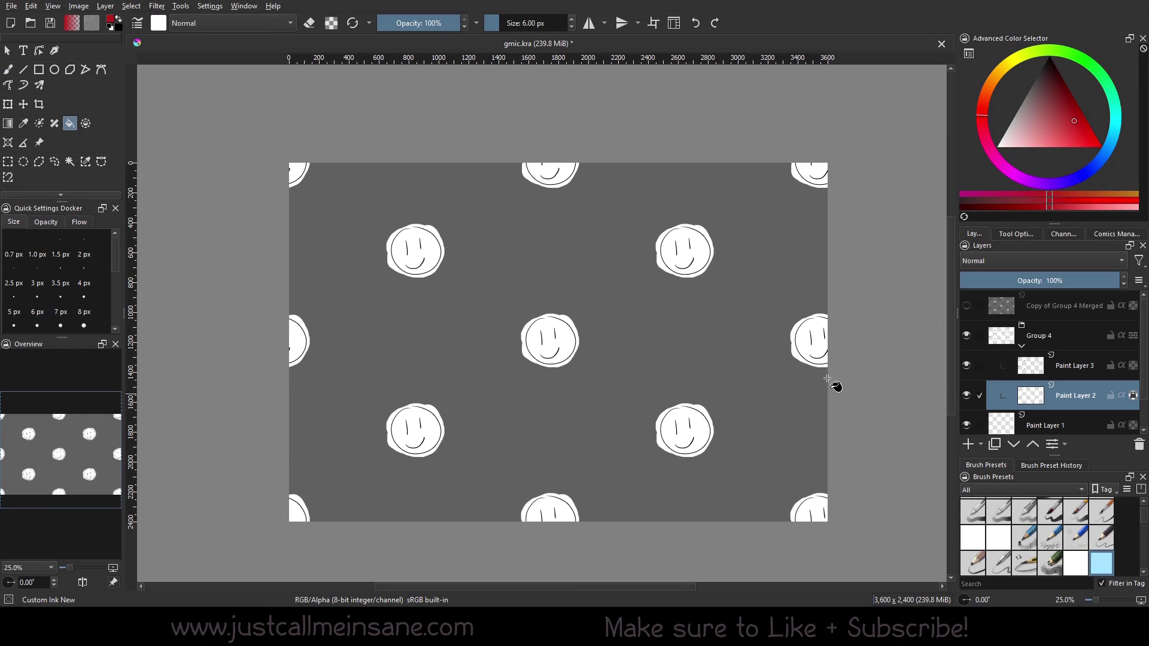
click(823, 357)
click(1107, 135)
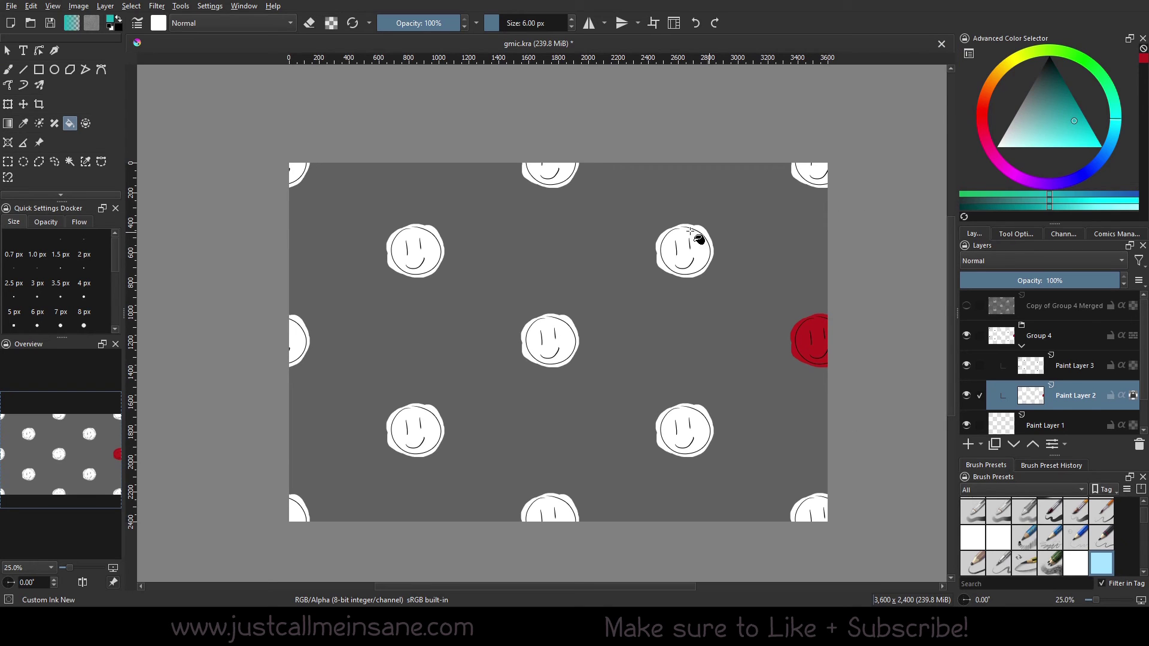
click(699, 240)
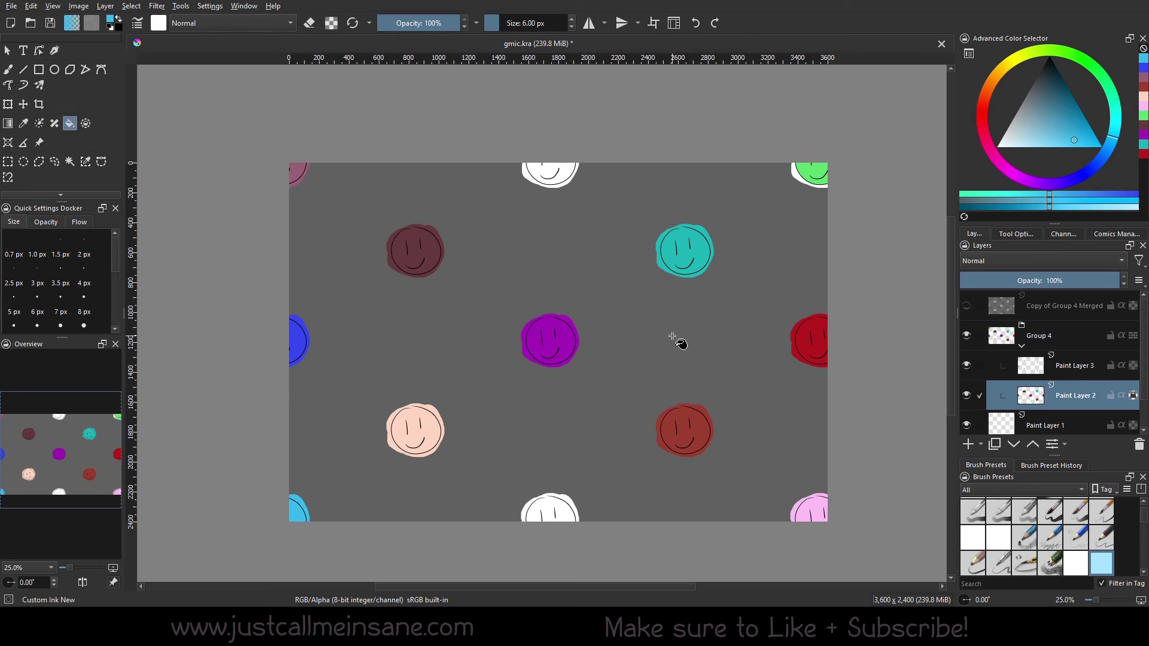
Preview the drawing in wrap-around tiling mode, then return to a single untiled view.
key(w)
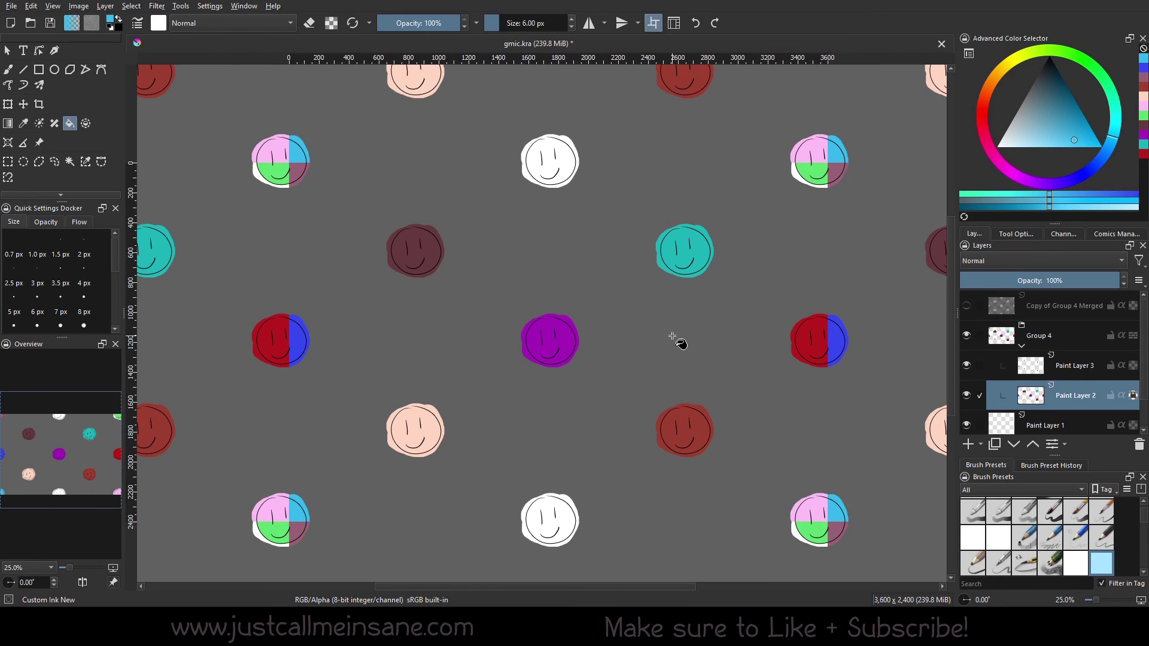
key(w)
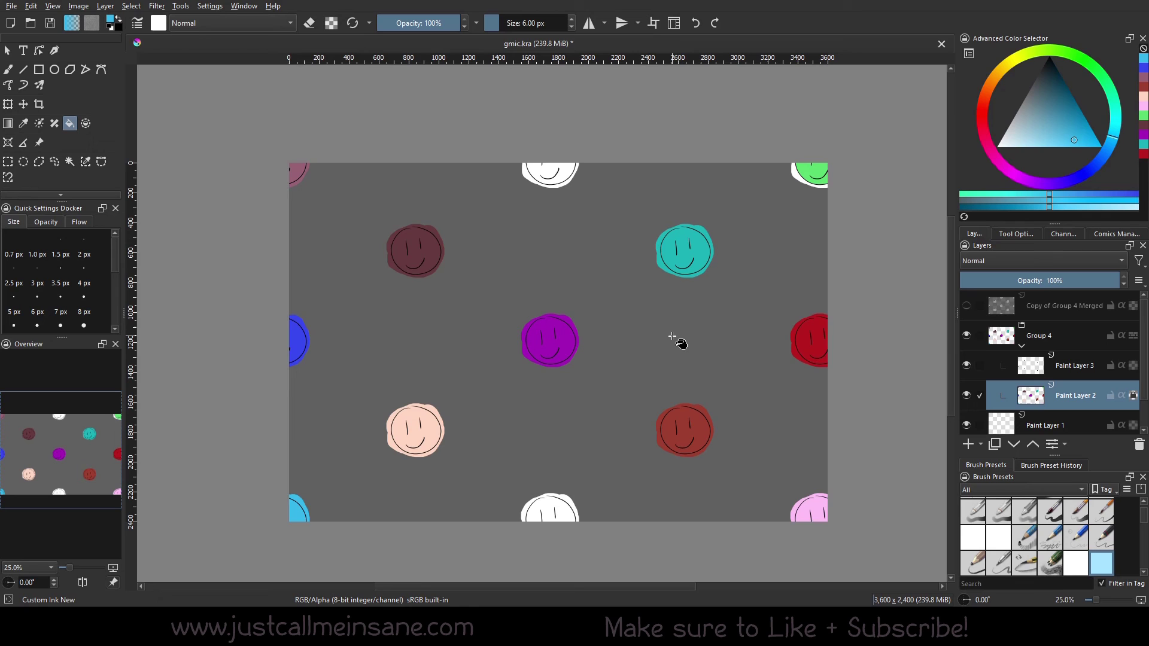
key(w)
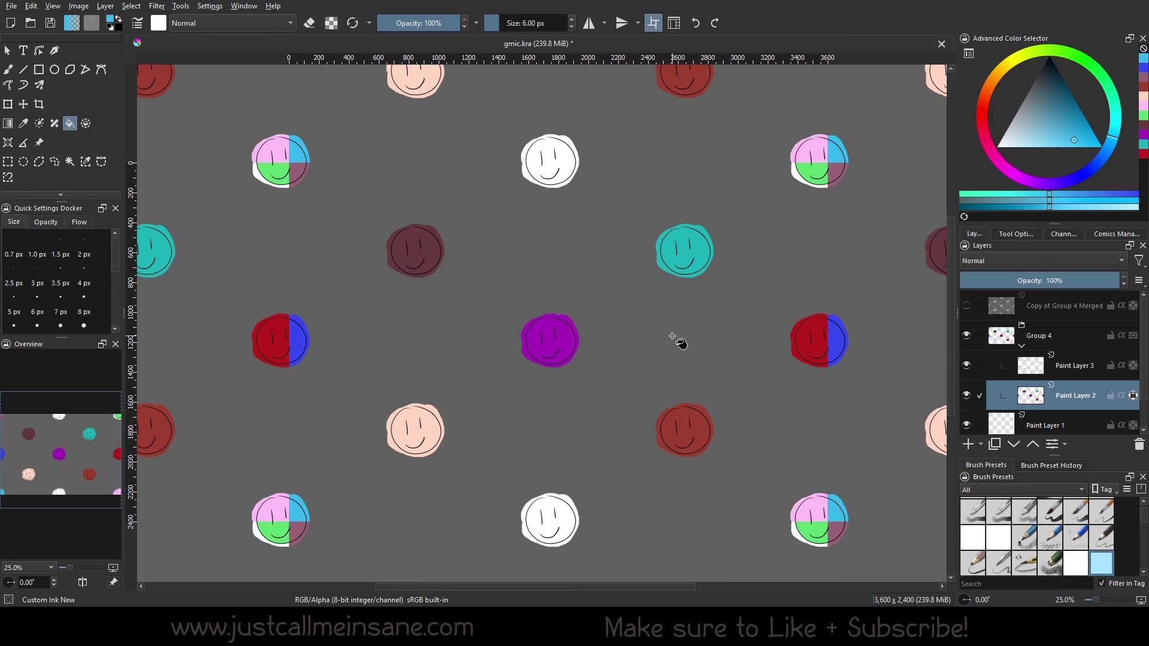
click(653, 24)
click(653, 24)
click(653, 24)
click(653, 24)
scroll(616, 248, down, 2)
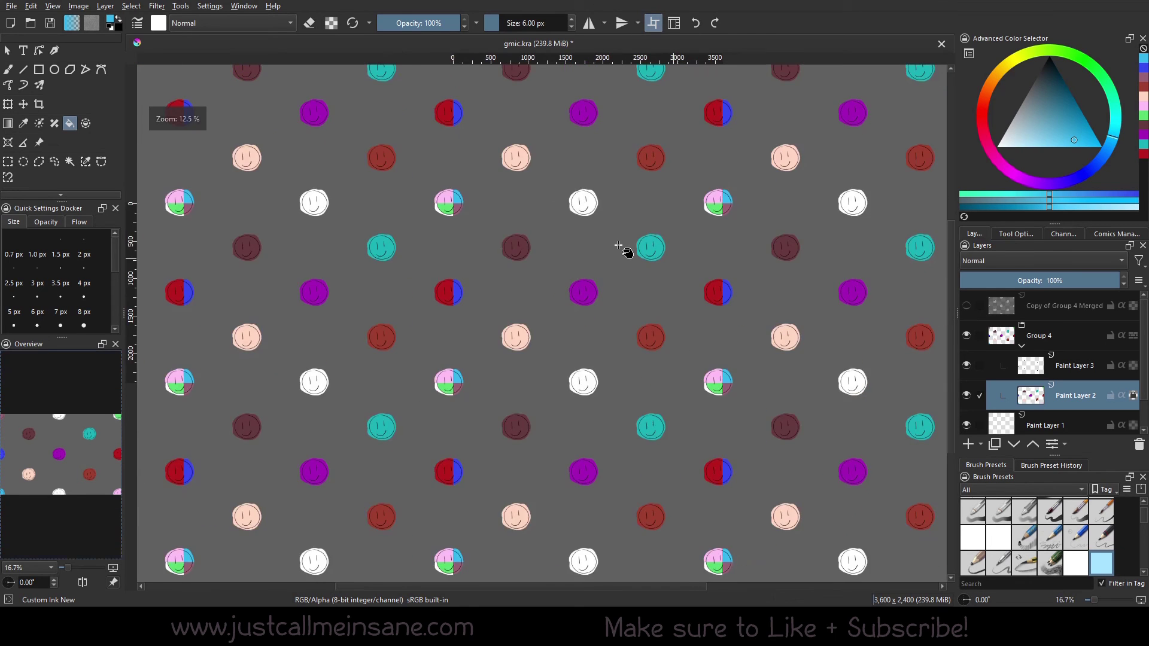
scroll(628, 249, down, 4)
key(w)
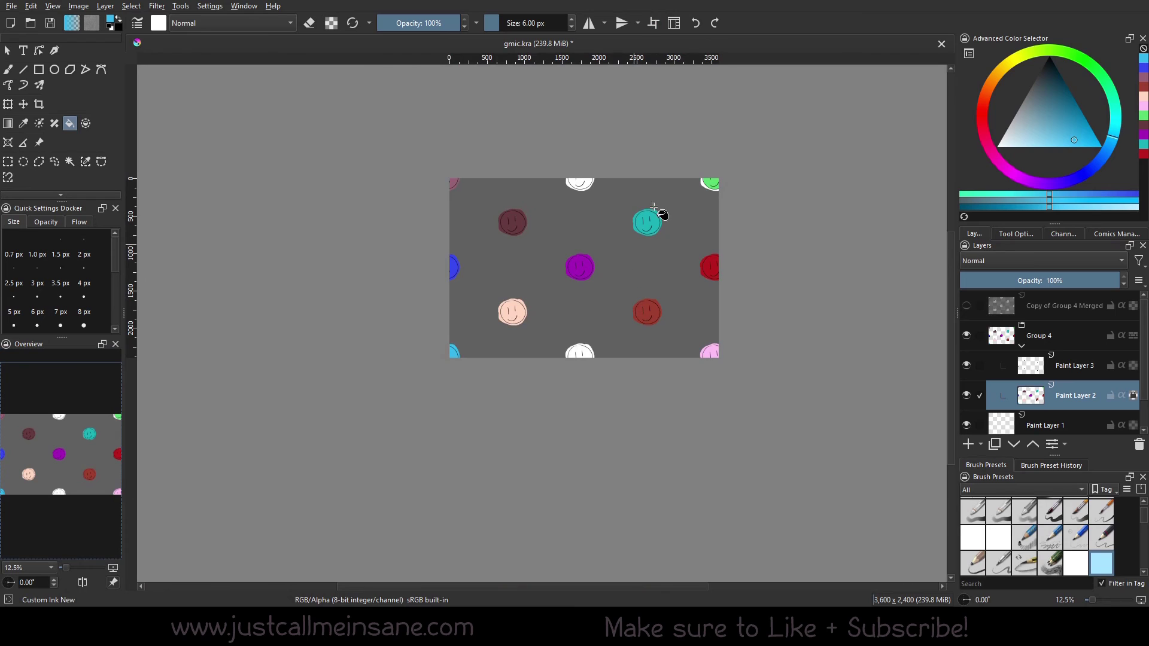
key(w)
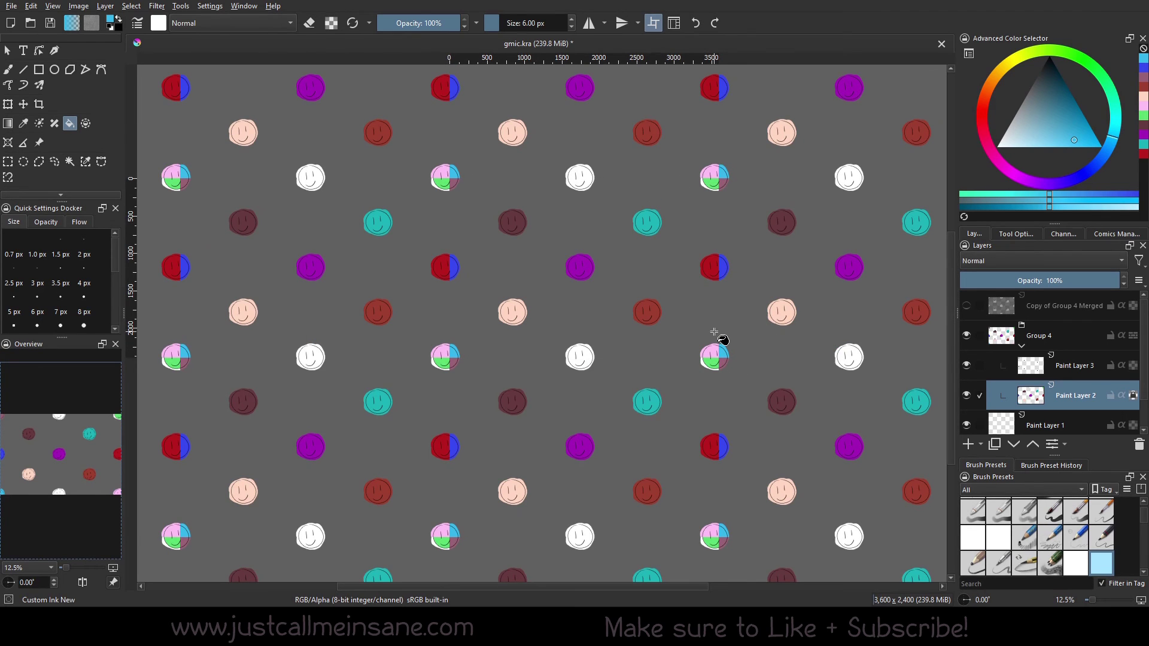
scroll(724, 340, up, 1)
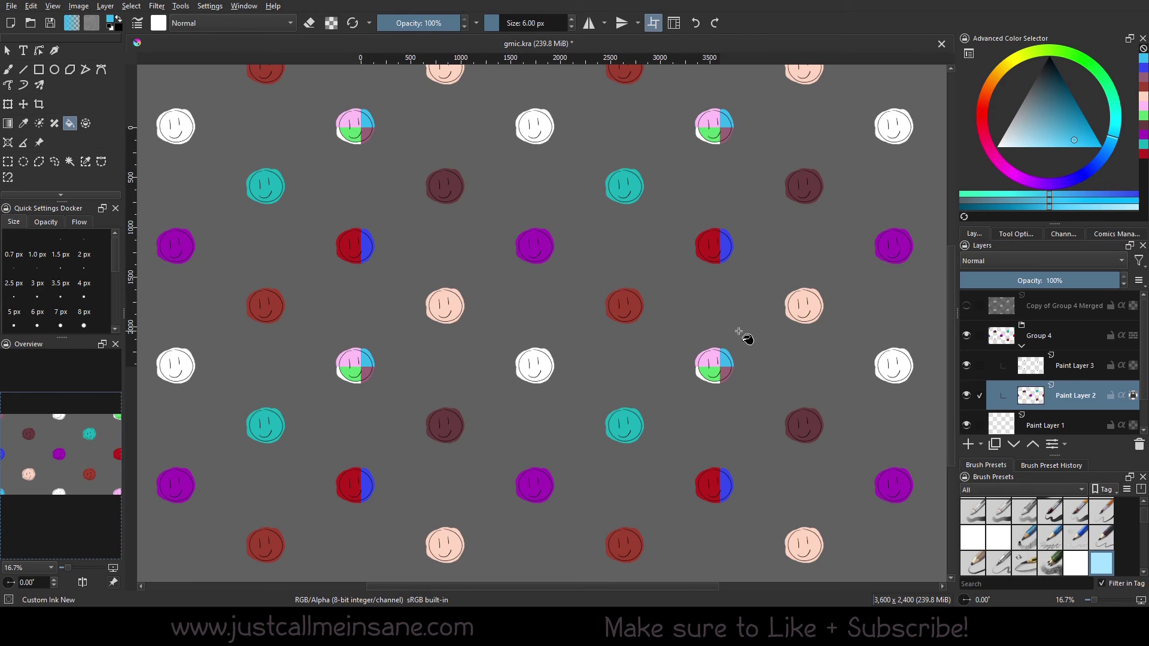
key(w)
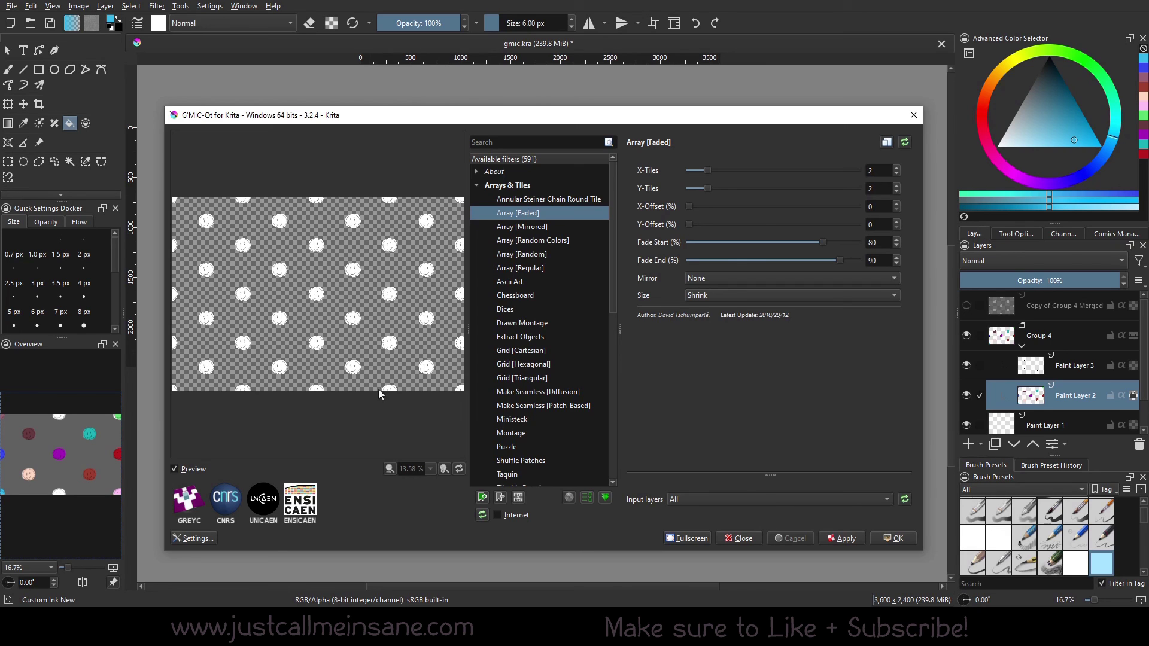
Browse the G'MIC filter list, briefly expanding and collapsing the Artistic category.
scroll(491, 407, down, 4)
click(480, 409)
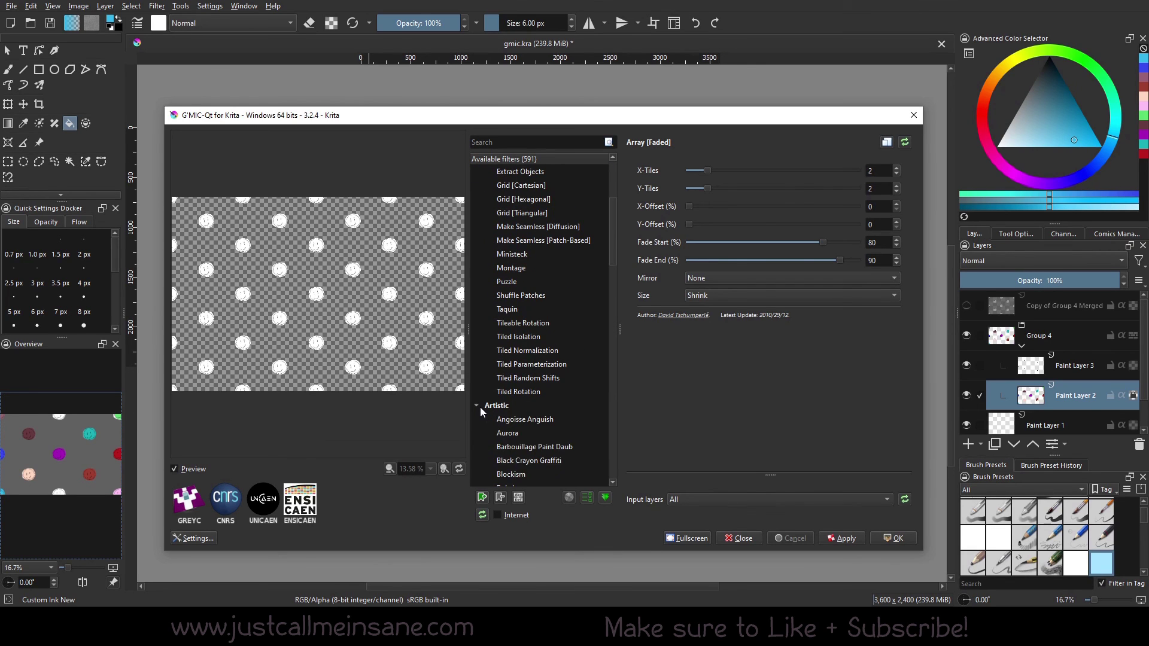
click(489, 409)
scroll(481, 411, up, 4)
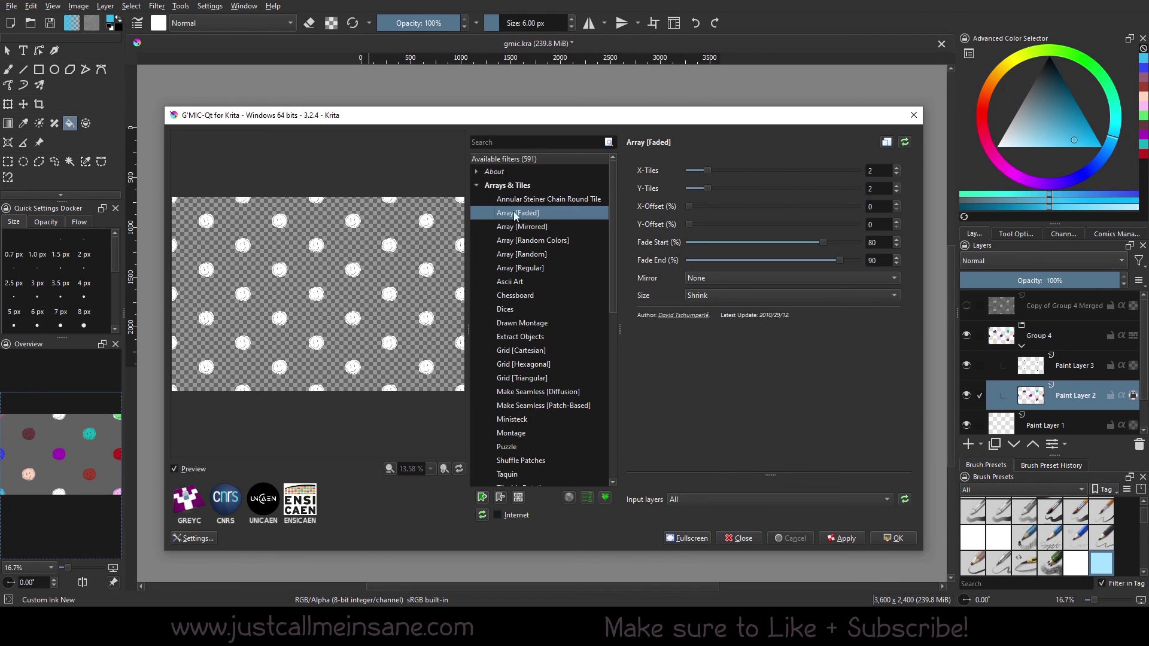
scroll(555, 425, down, 3)
scroll(554, 422, up, 3)
Preview Array [Random Colors] at 5×5 tiles, 0.5 opacity, then collapse Arrays & Tiles.
click(544, 240)
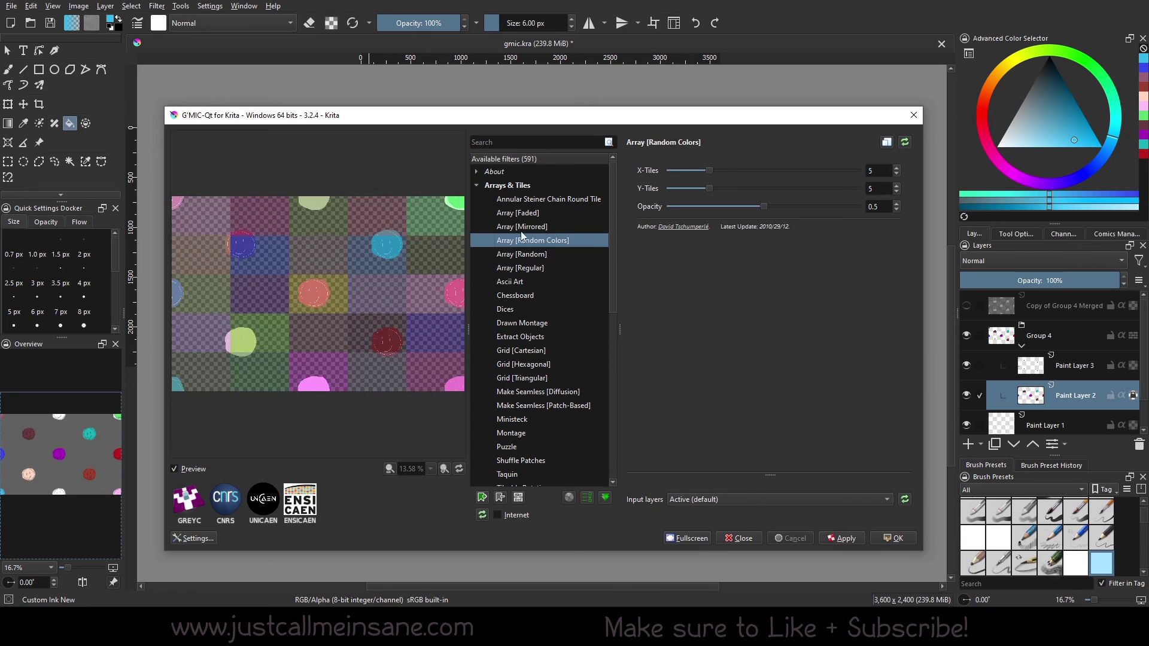
scroll(553, 368, down, 2)
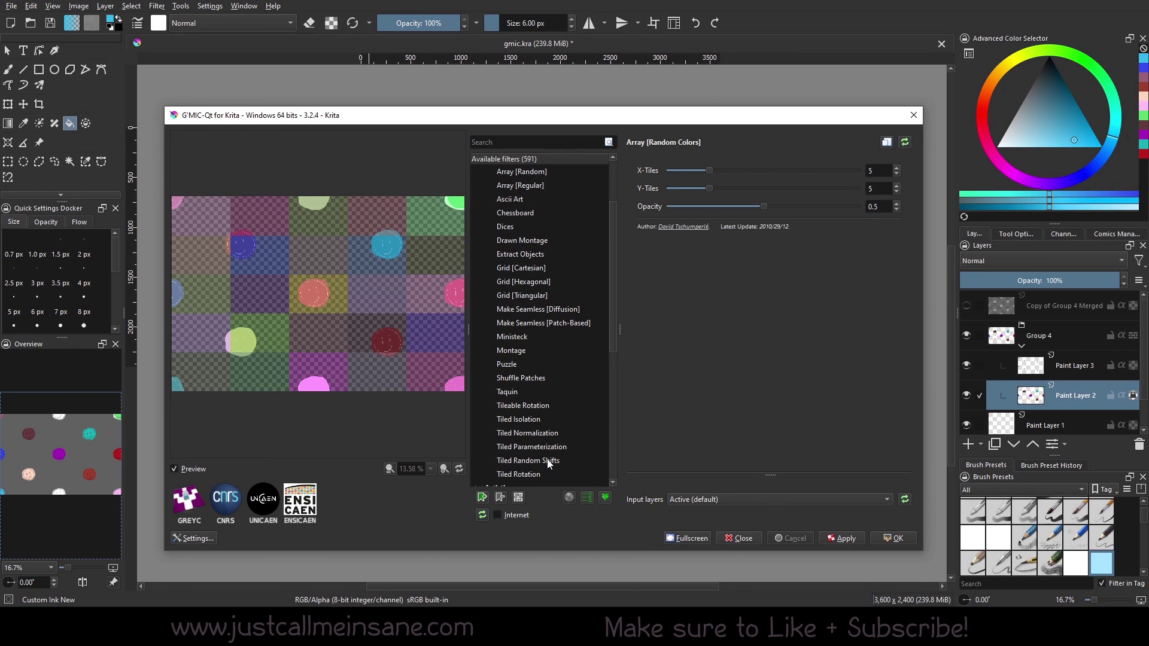
scroll(573, 446, up, 2)
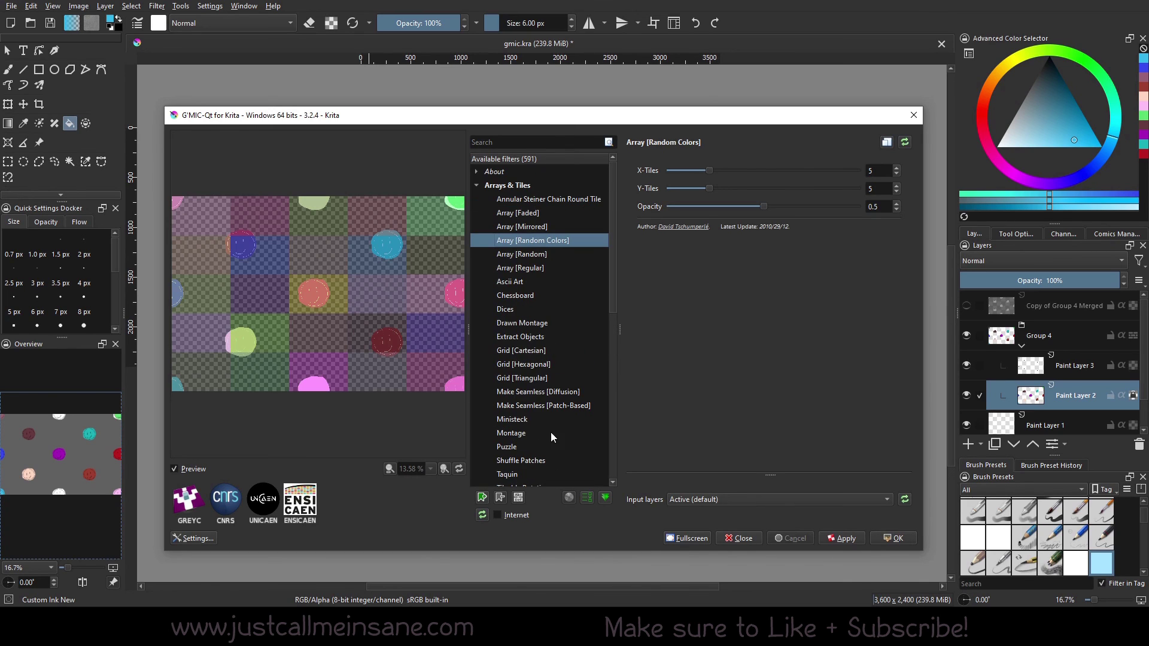
click(479, 184)
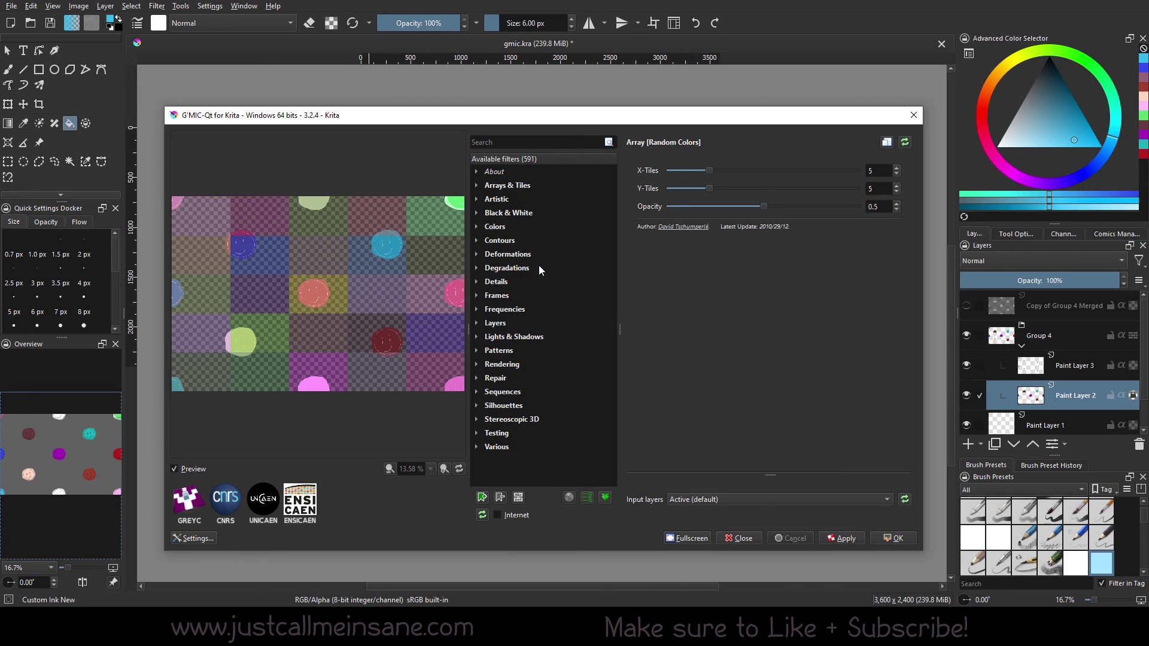